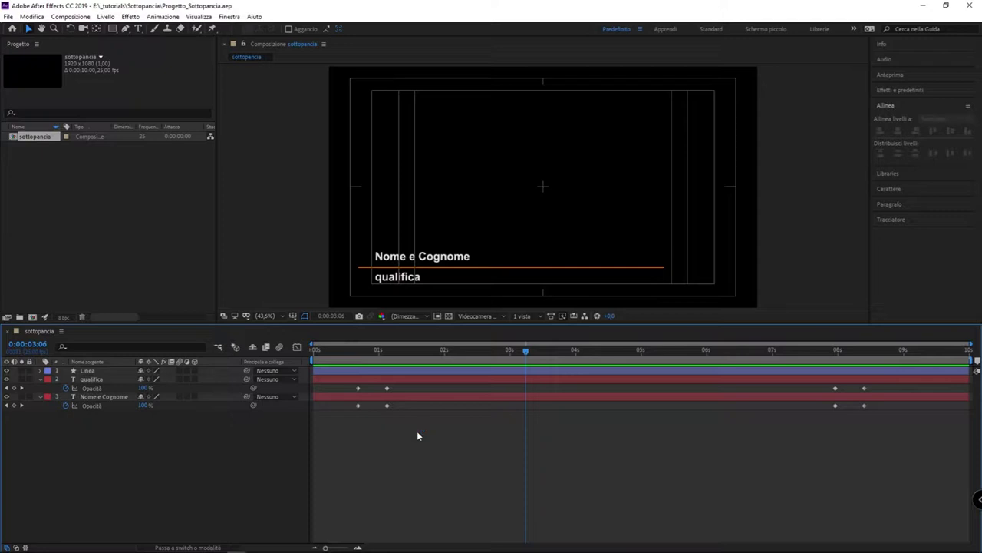
Scrub the titles back to their start, then browse the channel's Premiere 2019 playlists on YouTube.
mouse_move(434, 353)
mouse_down()
mouse_move(330, 358)
mouse_move(811, 366)
mouse_move(476, 373)
mouse_up()
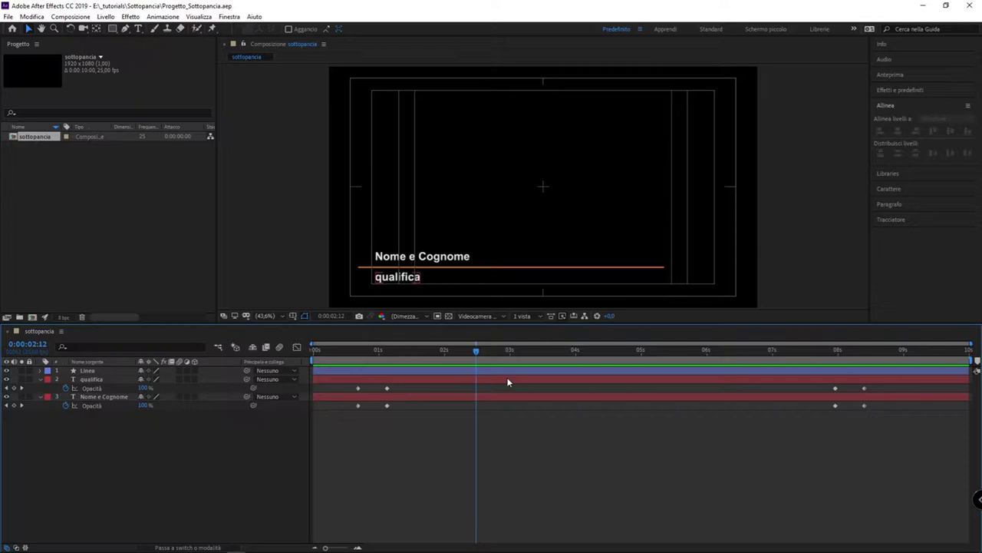
click(264, 216)
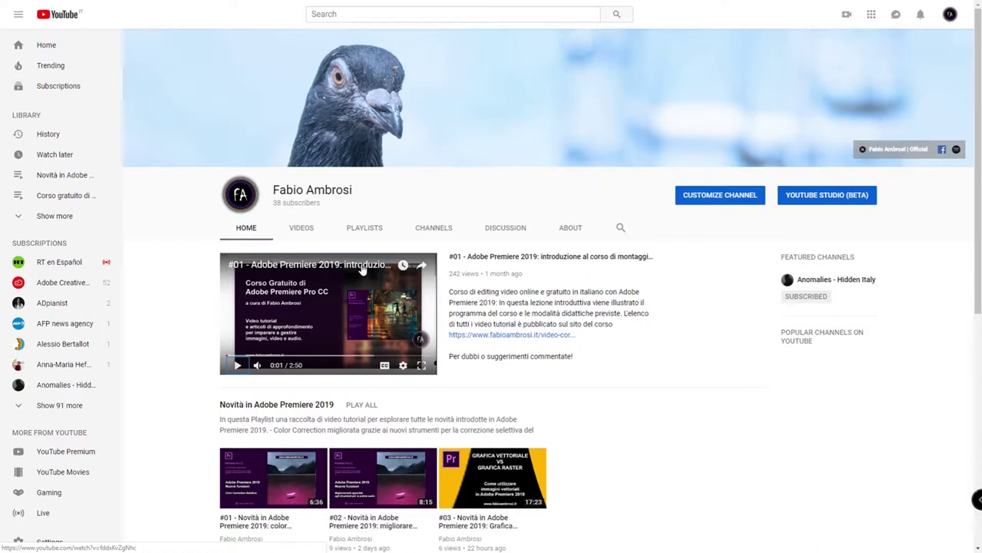
scroll(367, 267, down, 4)
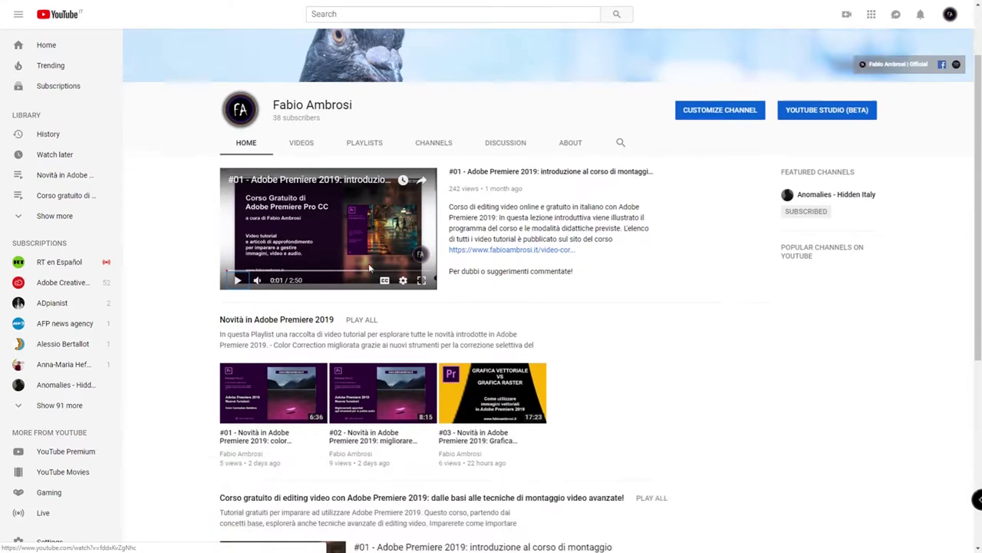
scroll(368, 267, down, 2)
scroll(368, 267, up, 4)
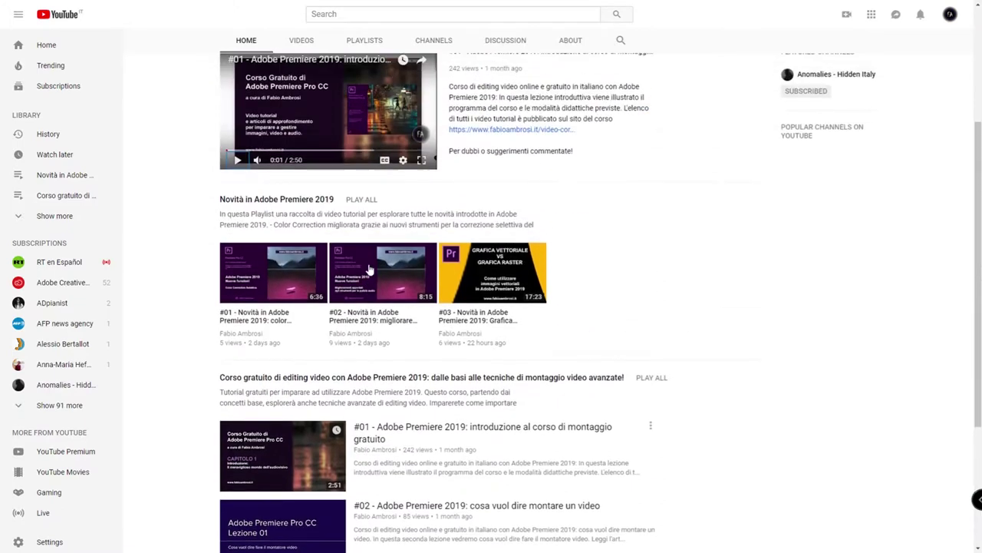
scroll(384, 231, down, 2)
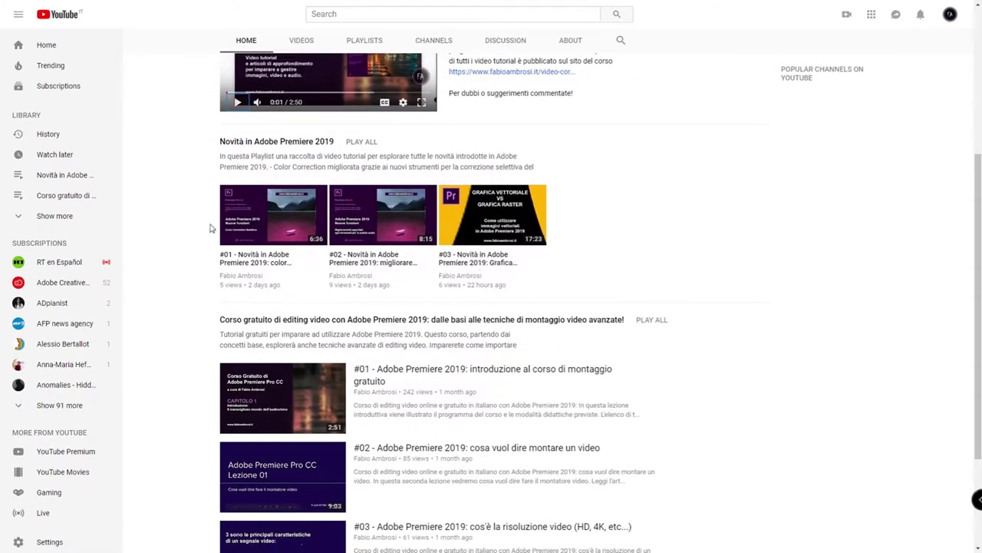
scroll(442, 344, up, 2)
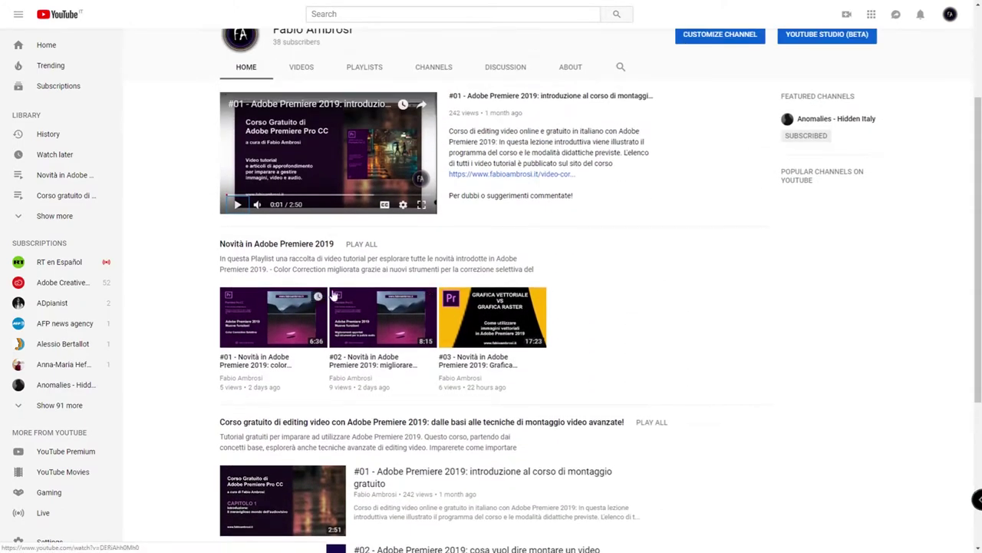
scroll(399, 316, down, 4)
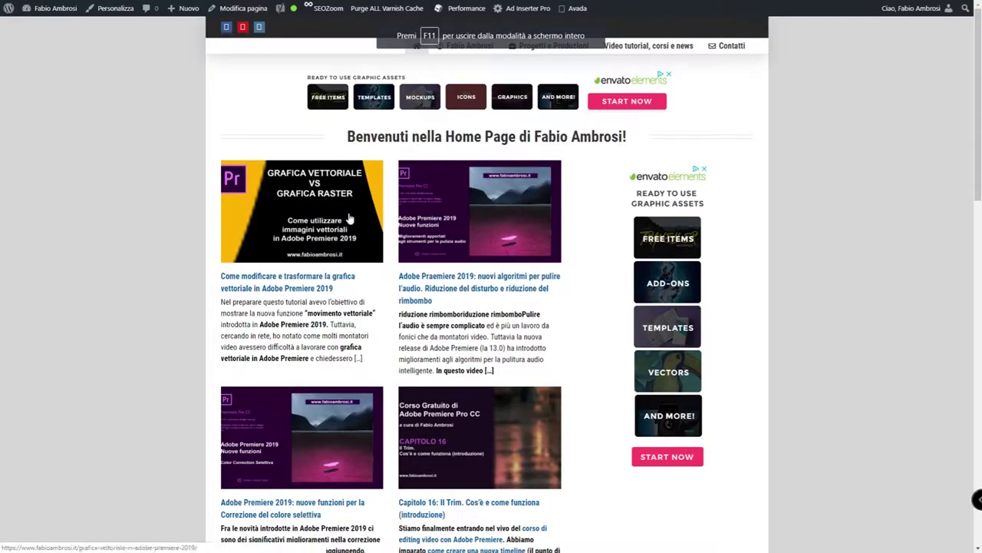
Scroll down the fabioambrosi.it home page of Premiere 2019 course articles.
scroll(437, 244, down, 1)
scroll(437, 244, down, 3)
scroll(437, 244, down, 3)
scroll(438, 245, down, 2)
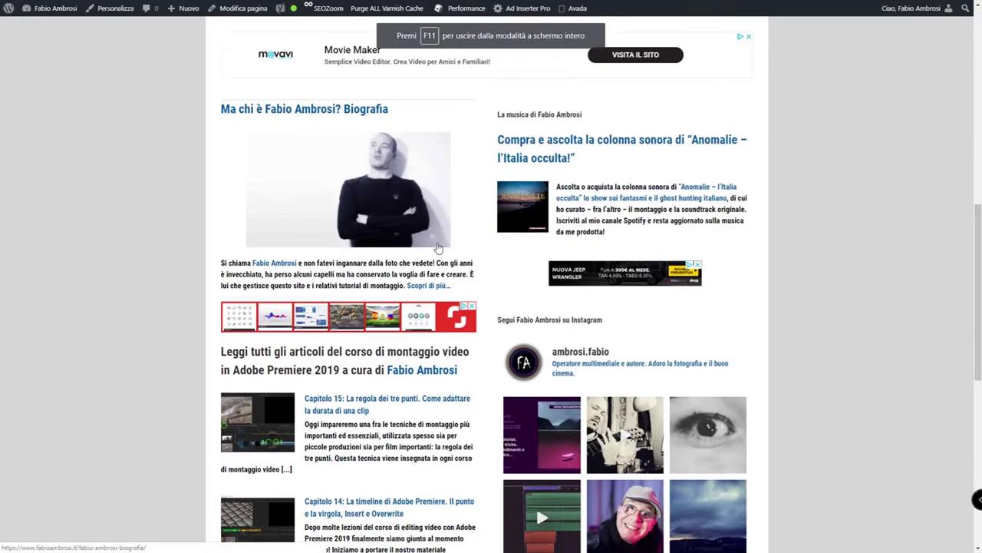
scroll(440, 246, down, 2)
scroll(440, 246, down, 2)
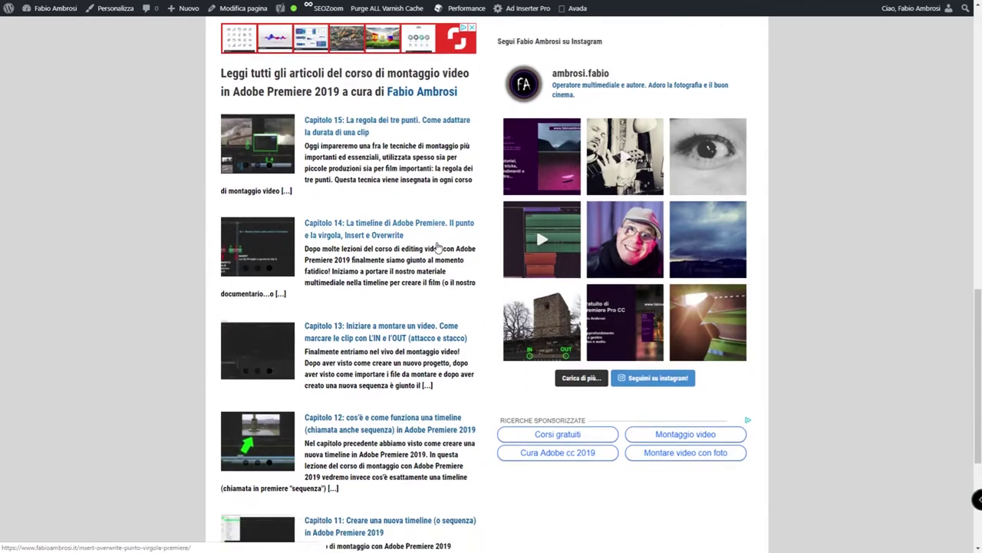
scroll(388, 246, down, 1)
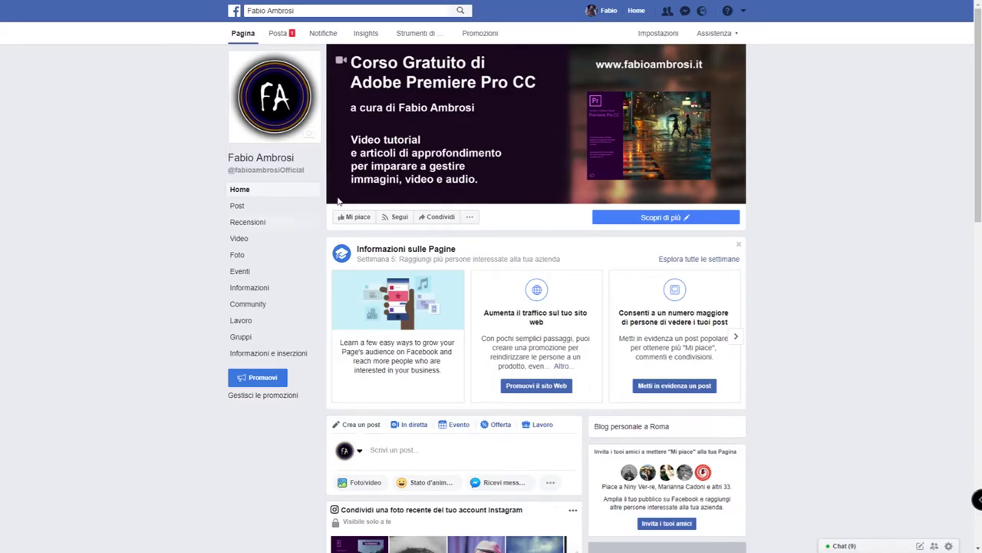
scroll(193, 280, down, 4)
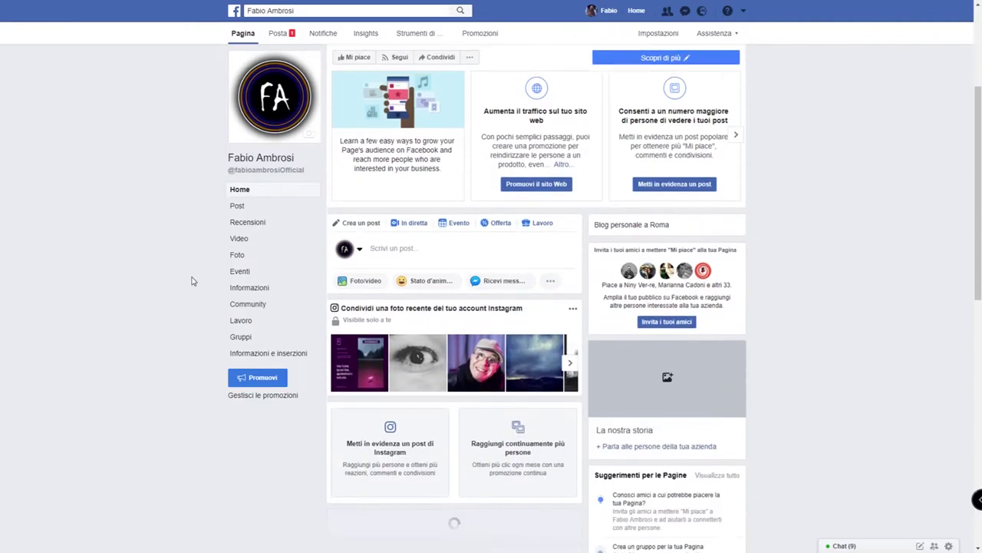
scroll(193, 279, down, 3)
scroll(194, 277, down, 2)
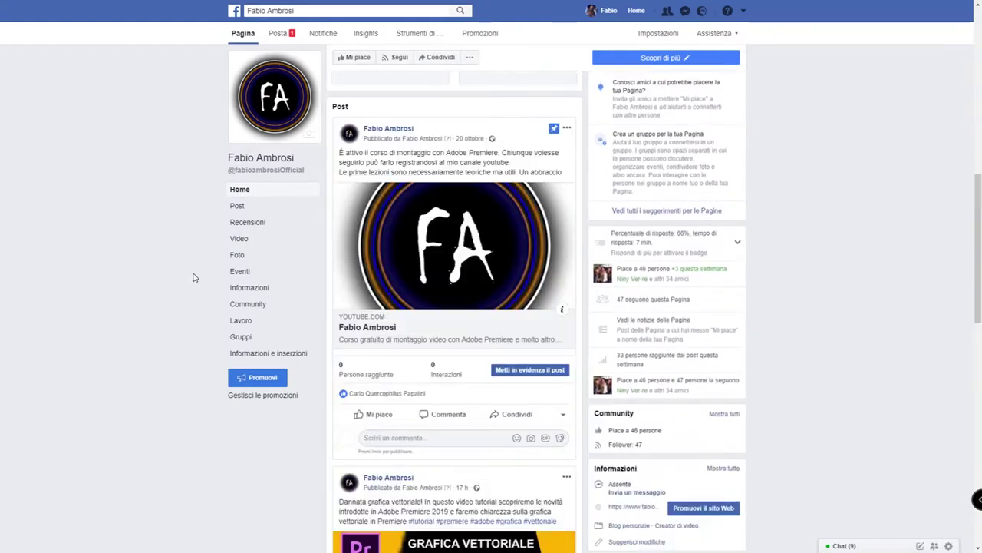
scroll(194, 277, down, 3)
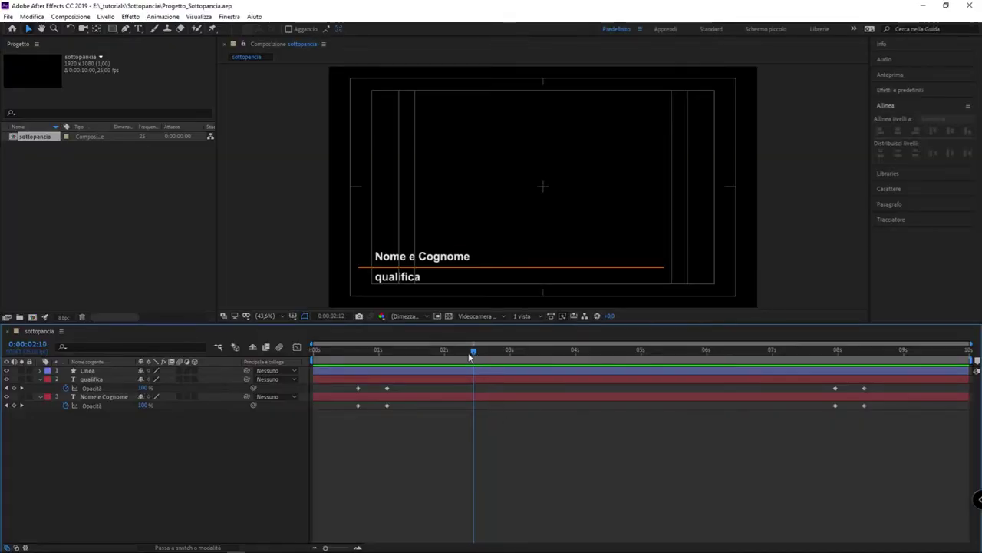
Play back from the start and scrub through the titles' opacity fade-in.
click(361, 372)
click(319, 347)
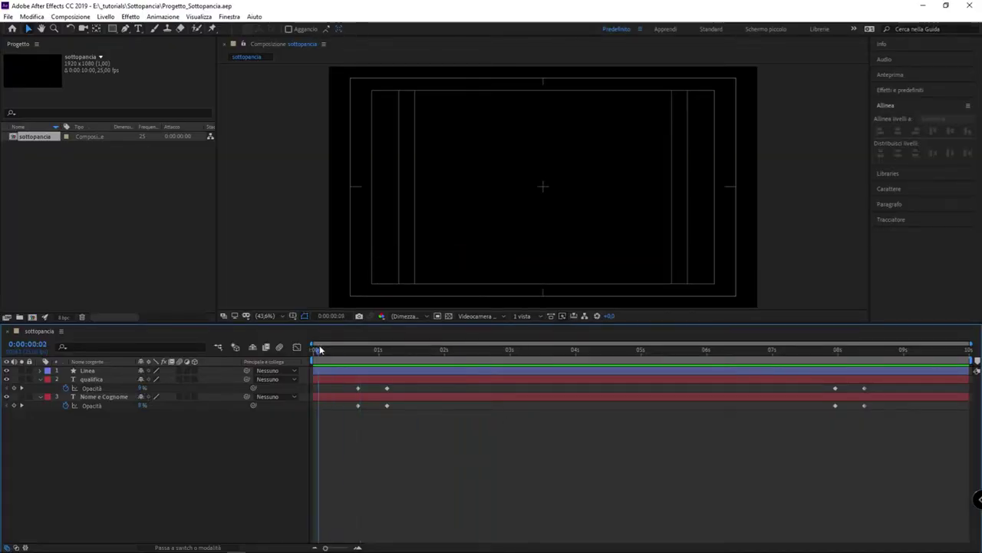
key(space)
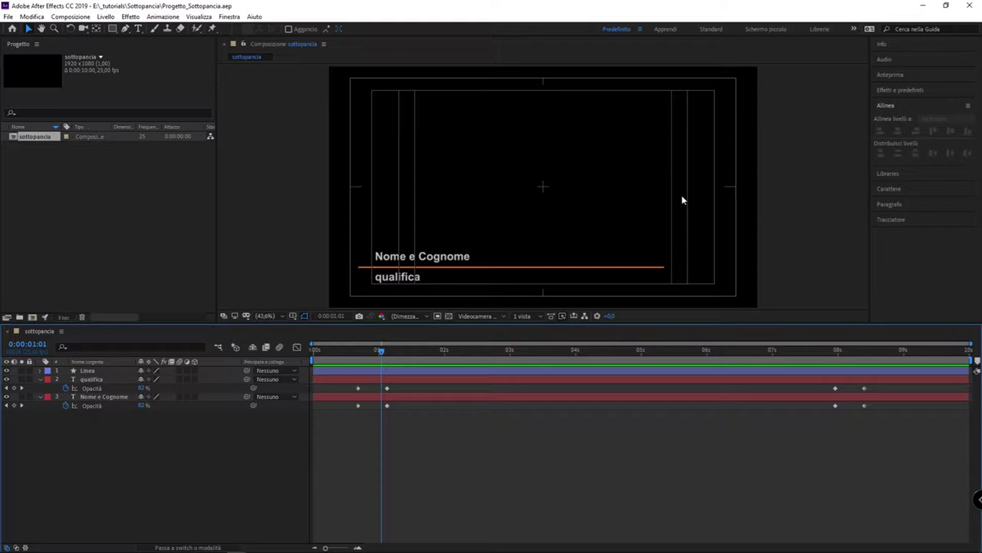
drag(381, 350, 458, 350)
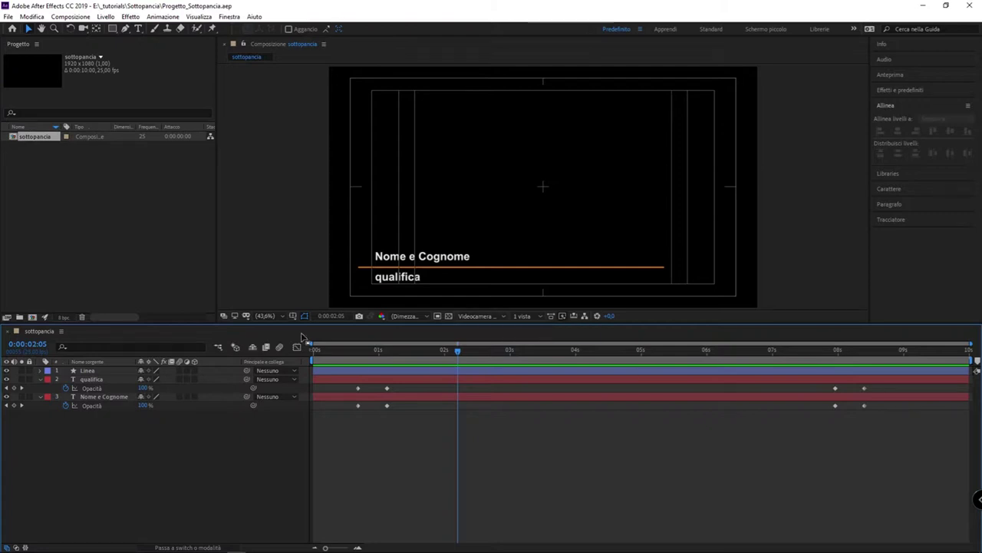
Set the current time to 0:00:02:15 and open the Finestra (Window) menu.
click(524, 353)
click(483, 351)
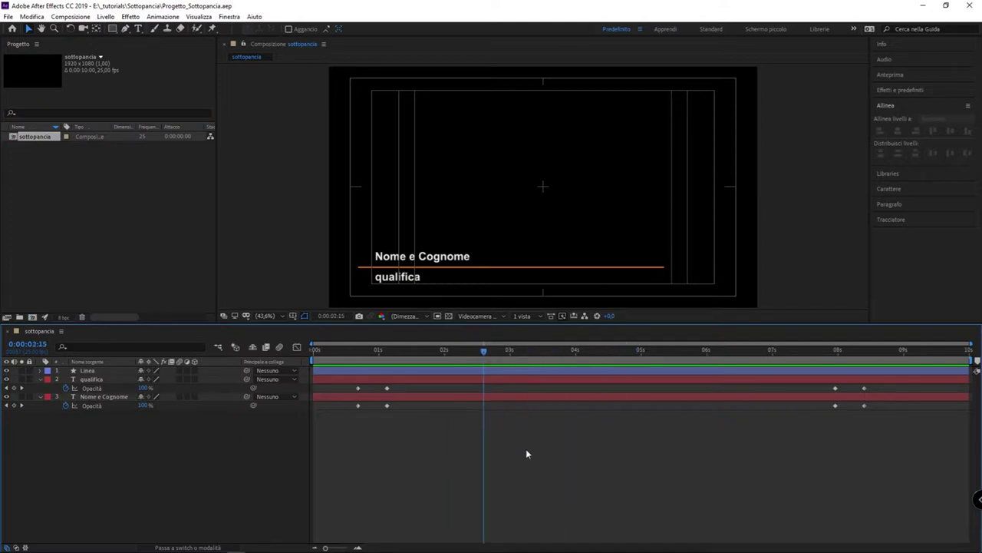
click(229, 16)
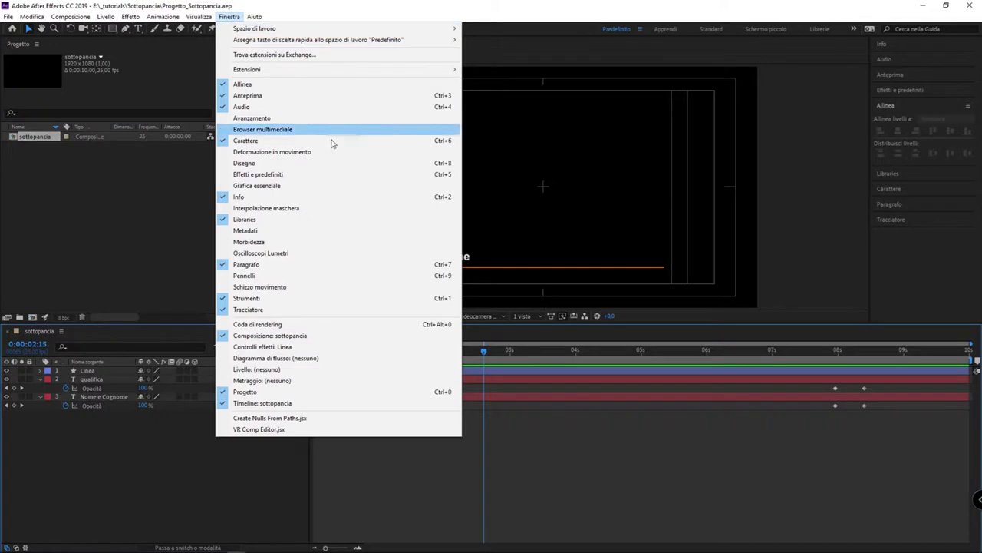
Show the Grafica essenziale panel and collapse all layer properties with U.
click(260, 186)
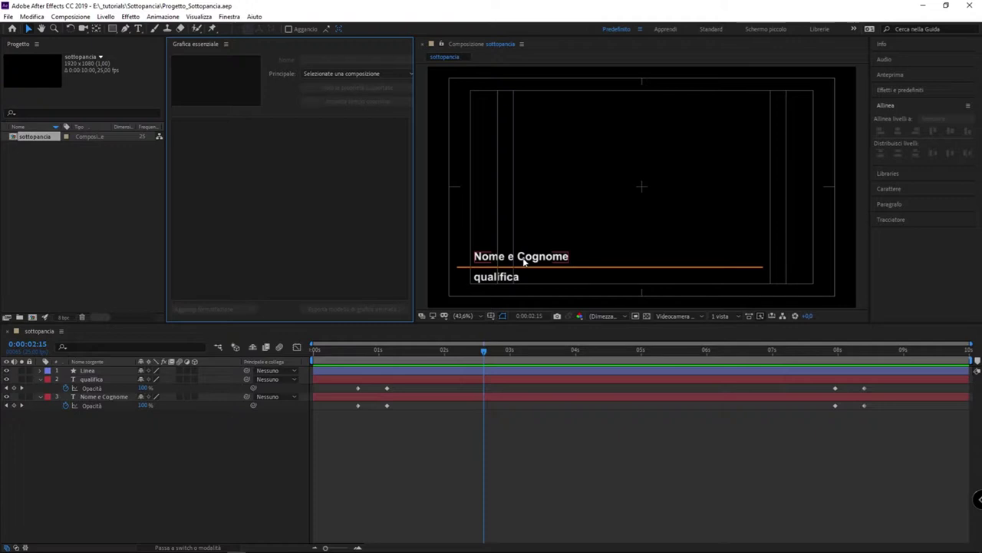
key(u)
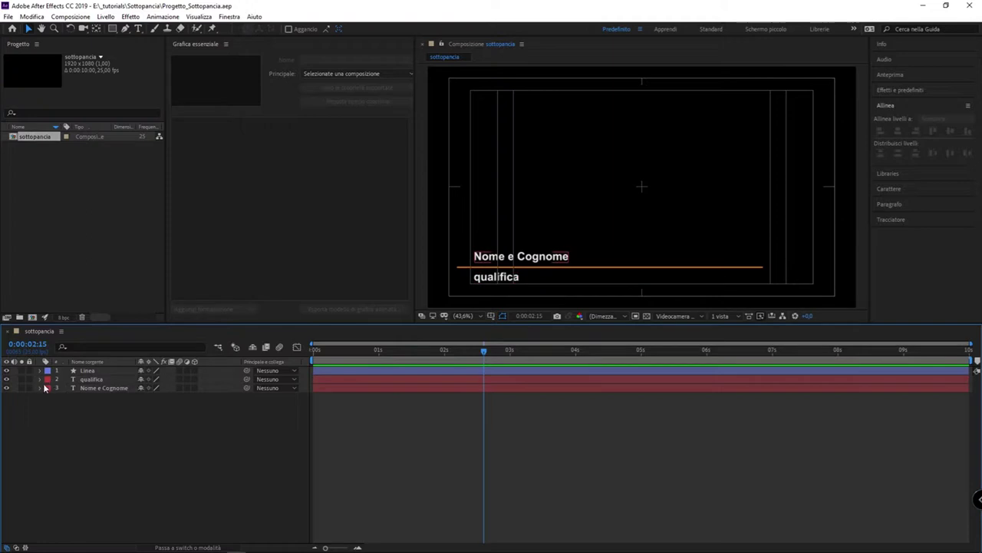
Select layer Nome e Cognome and expand Testo to select its Testo sorgente property.
click(75, 389)
click(108, 381)
click(58, 389)
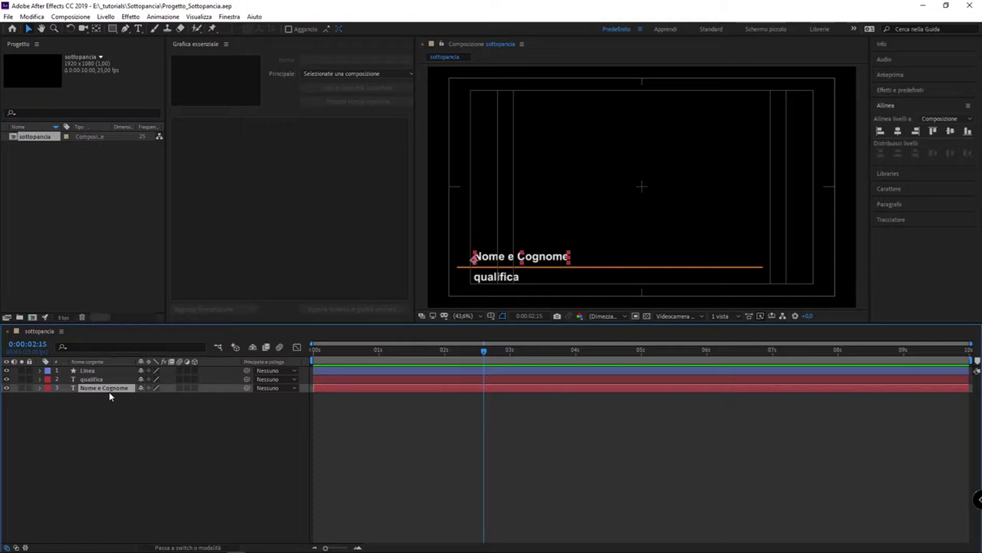
click(37, 388)
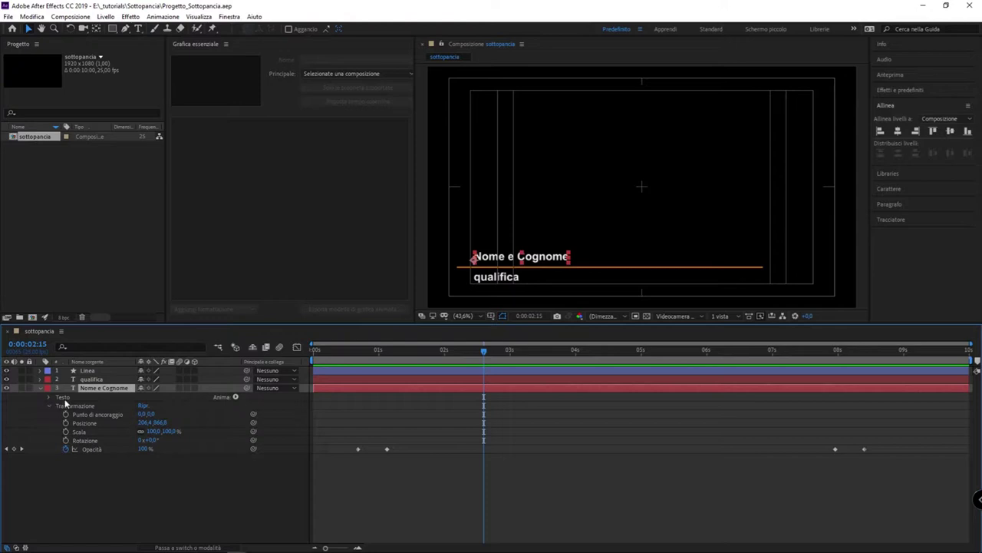
click(49, 397)
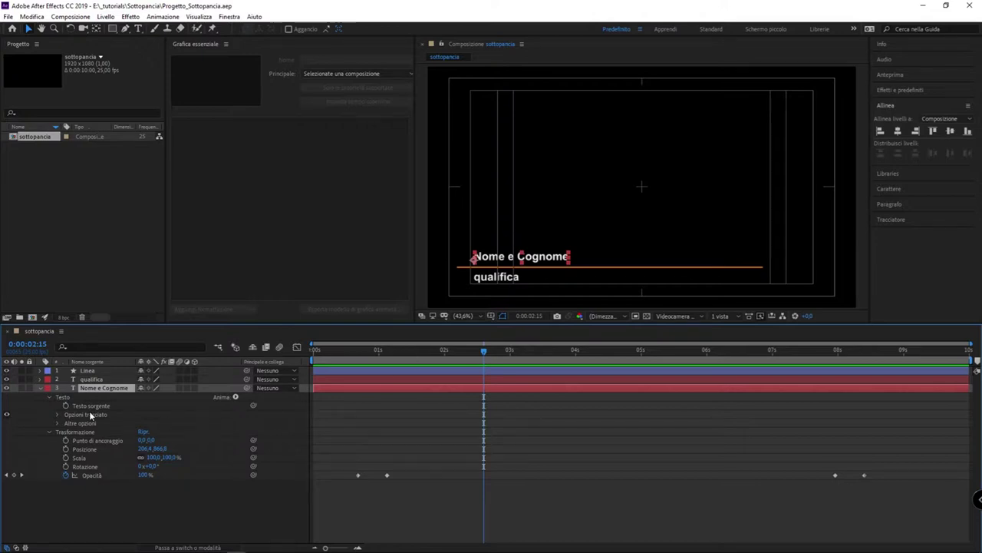
click(86, 405)
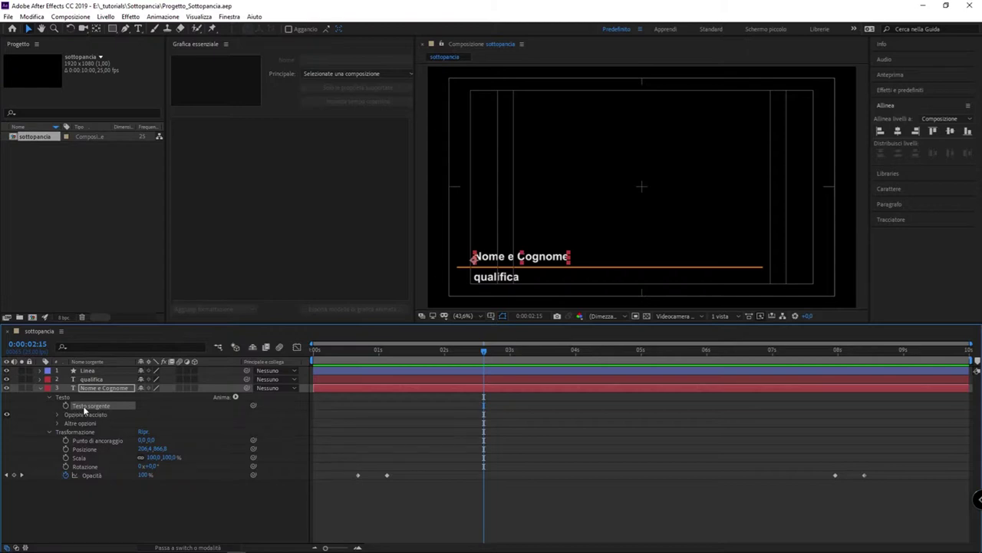
click(67, 405)
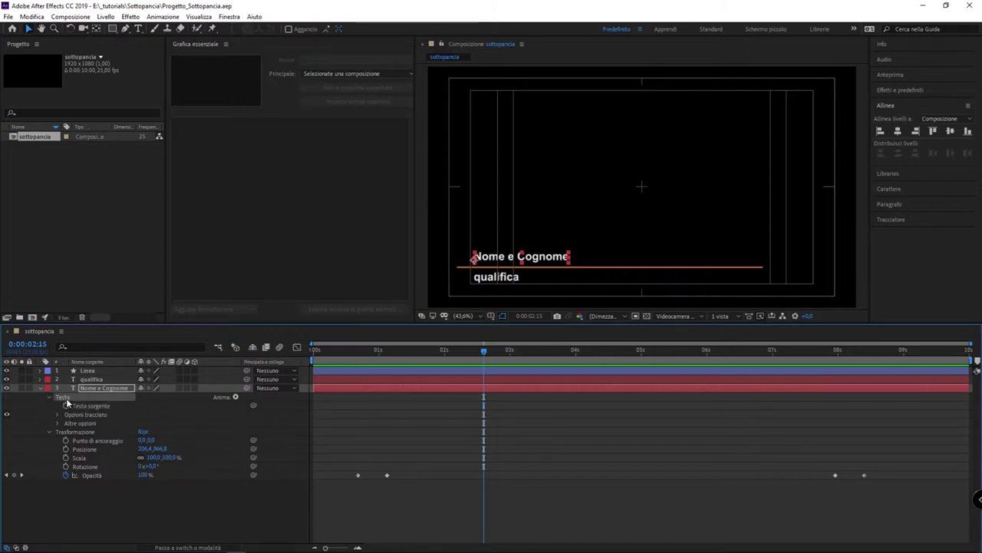
key(Return)
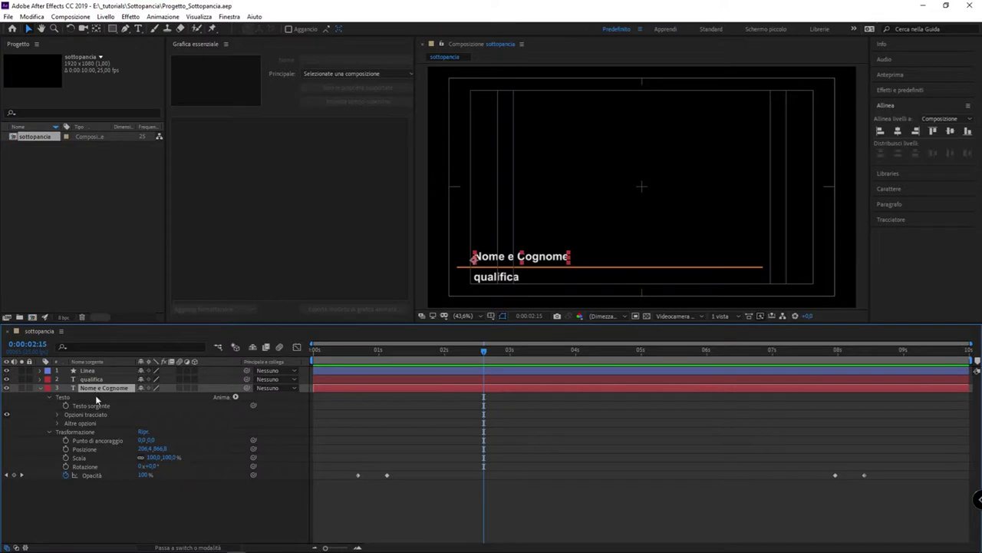
click(91, 406)
mouse_move(99, 409)
mouse_down()
mouse_move(288, 182)
mouse_move(235, 152)
mouse_move(284, 196)
mouse_up()
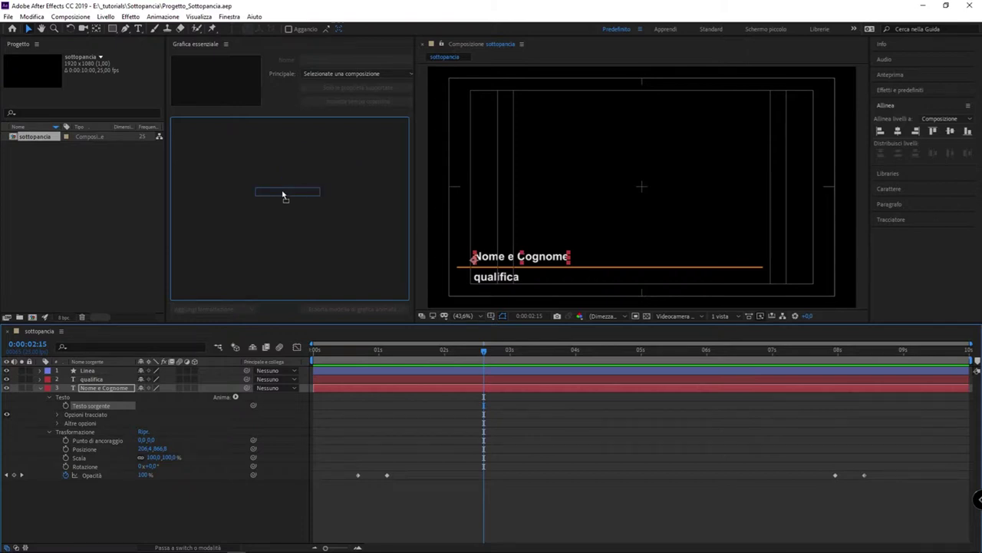
drag(283, 194, 290, 187)
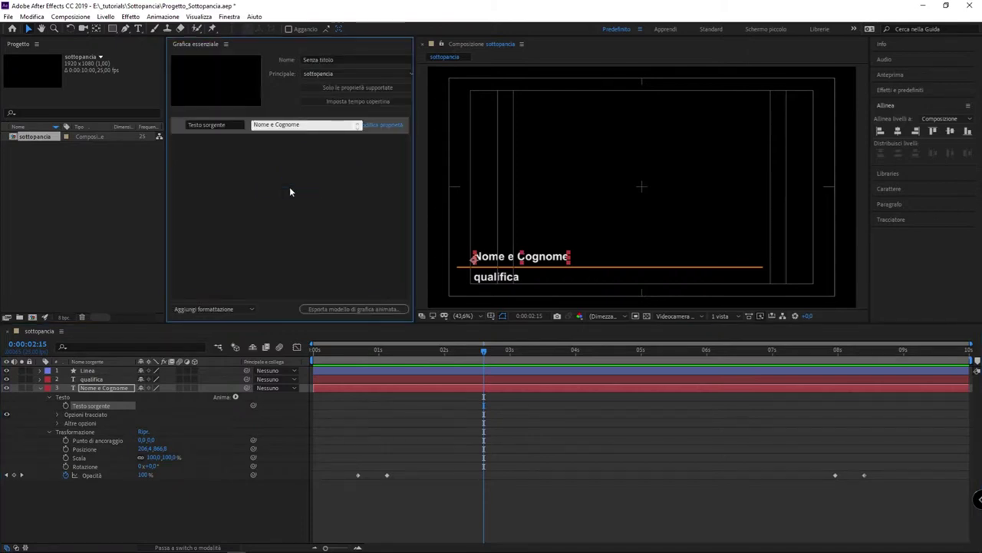
click(333, 145)
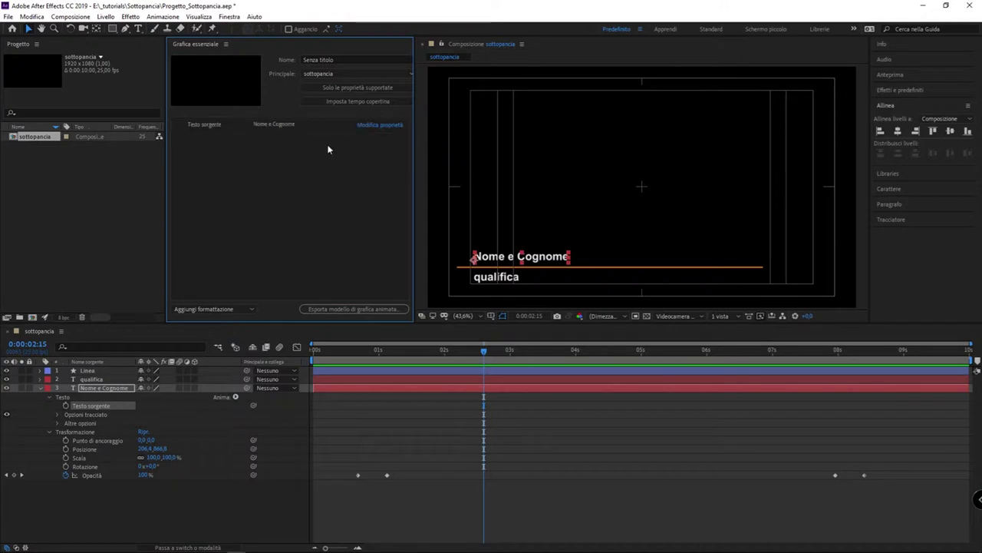
click(219, 125)
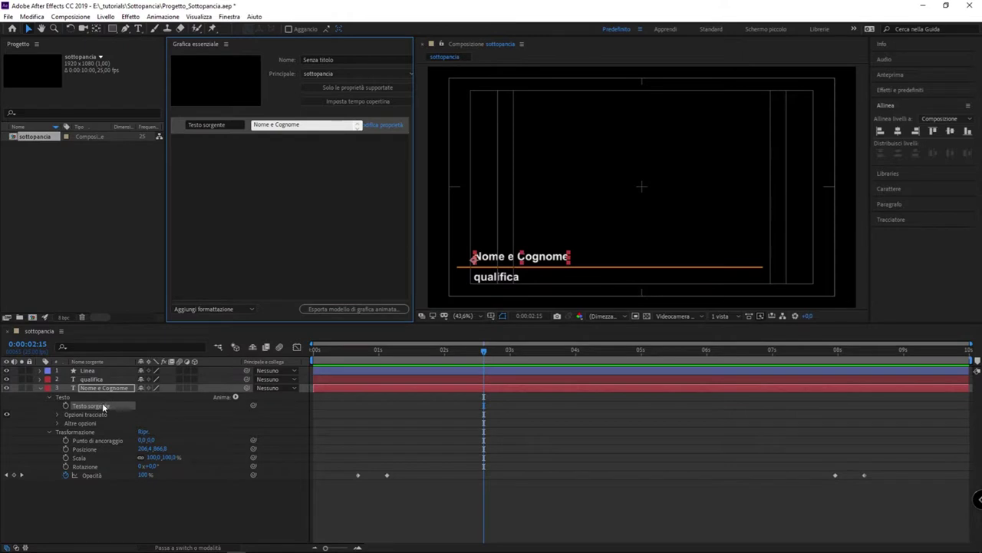
click(213, 124)
click(324, 123)
click(324, 123)
drag(307, 126, 247, 126)
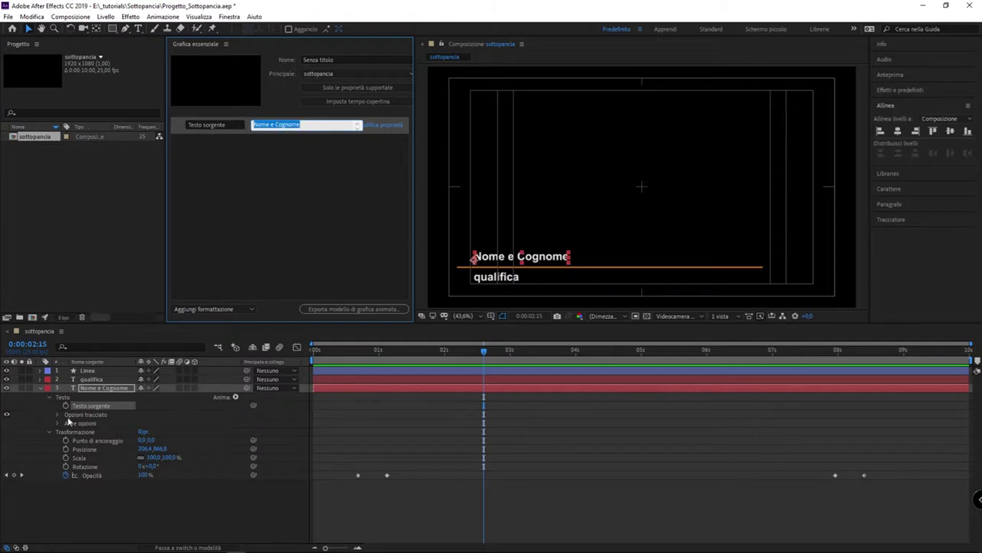
click(320, 123)
click(325, 150)
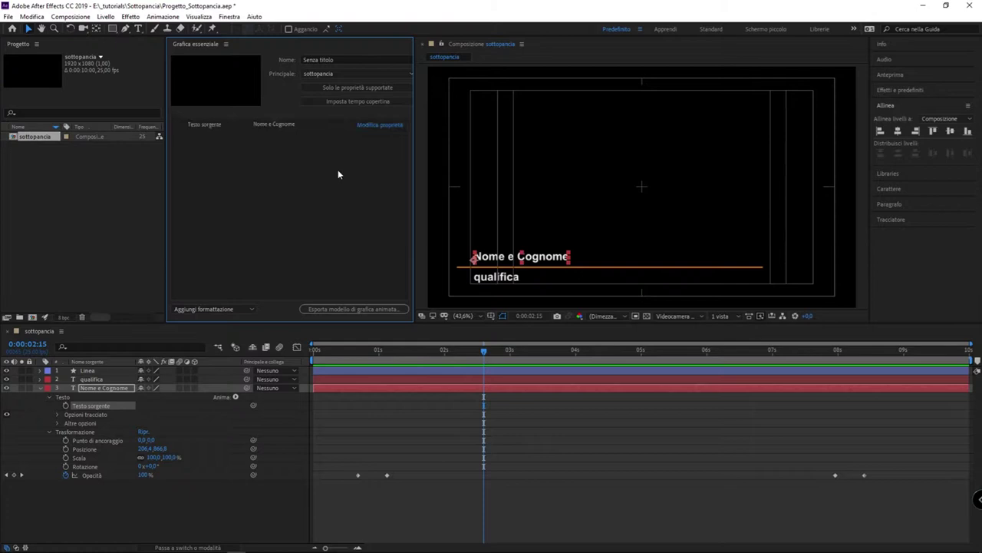
click(286, 129)
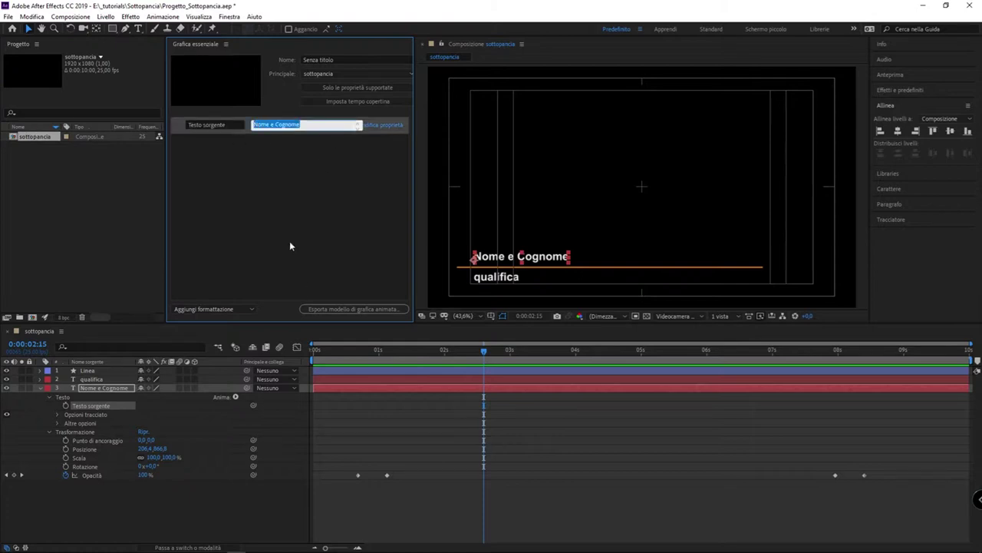
Enter the person's full name in the Essential Graphics name field in place of the placeholder.
text(Fabio Ambrosi)
key(Return)
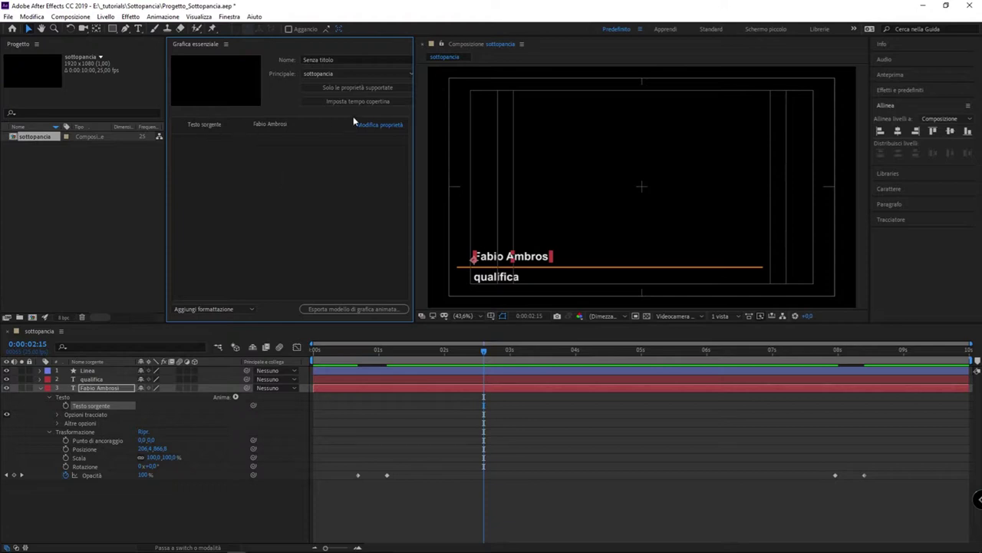
click(333, 126)
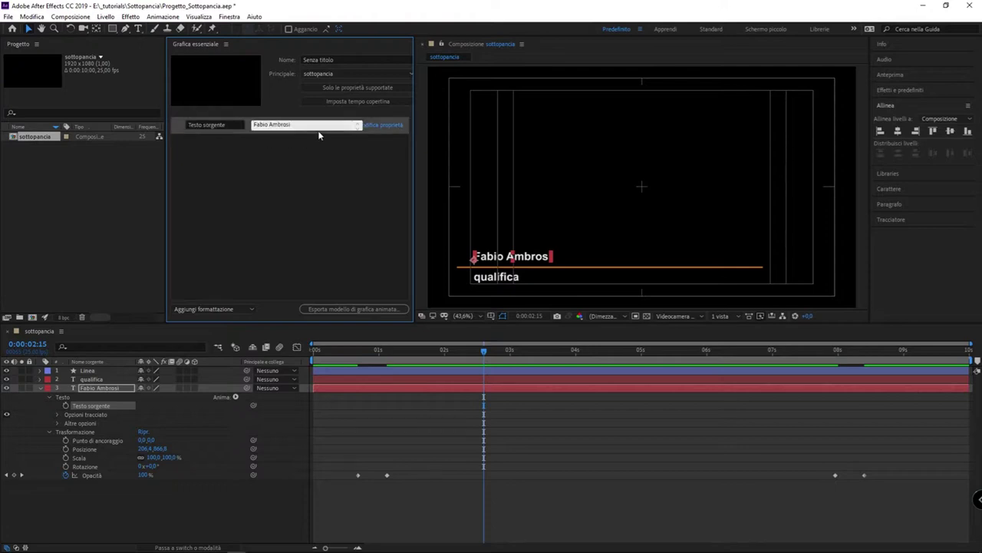
click(340, 164)
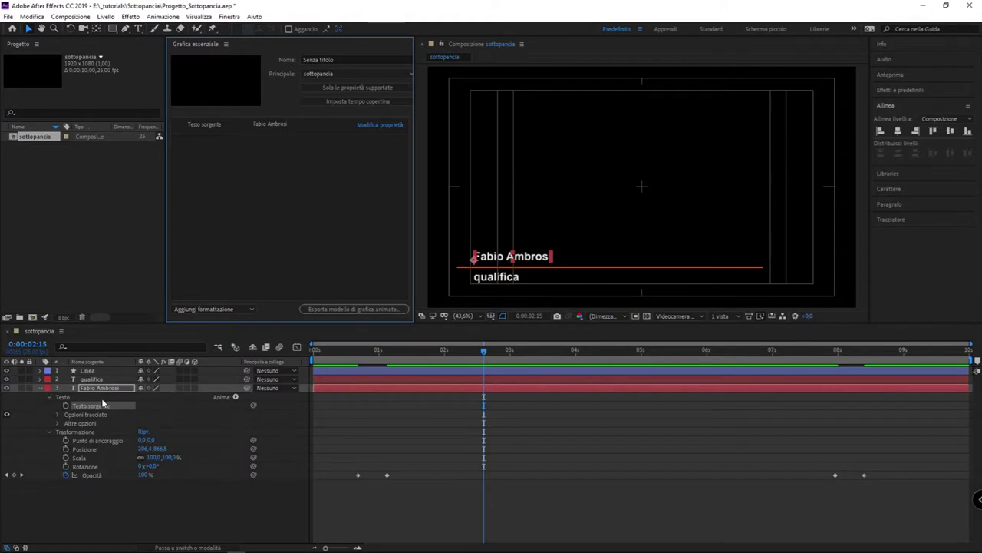
click(91, 380)
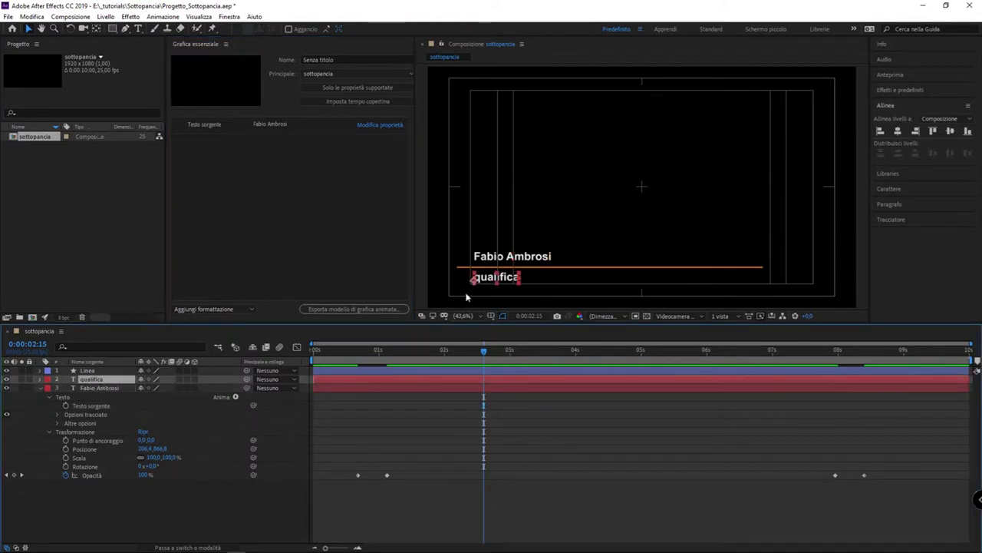
Expand qualifica > Testo and drag its Testo sorgente into the Essential Graphics panel.
click(39, 380)
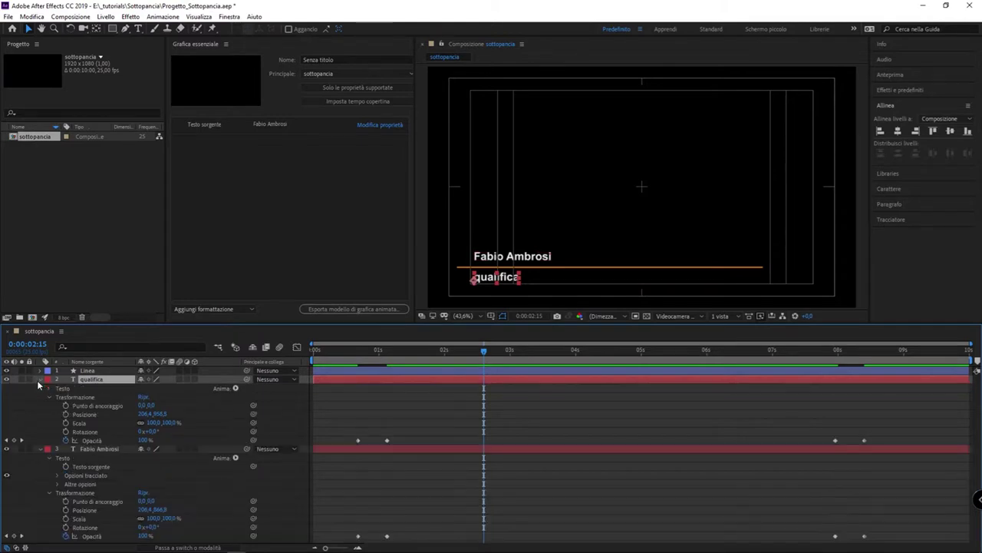
click(65, 391)
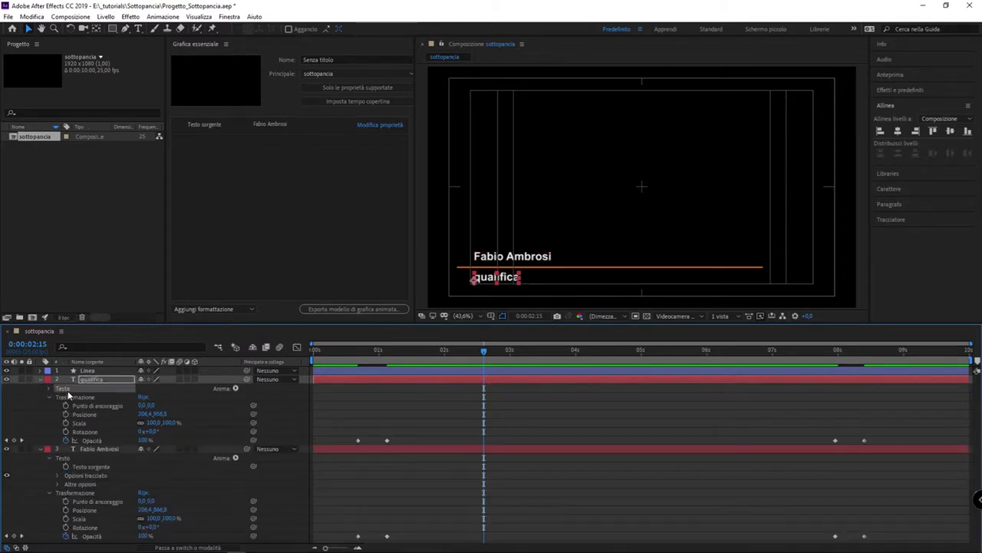
click(48, 390)
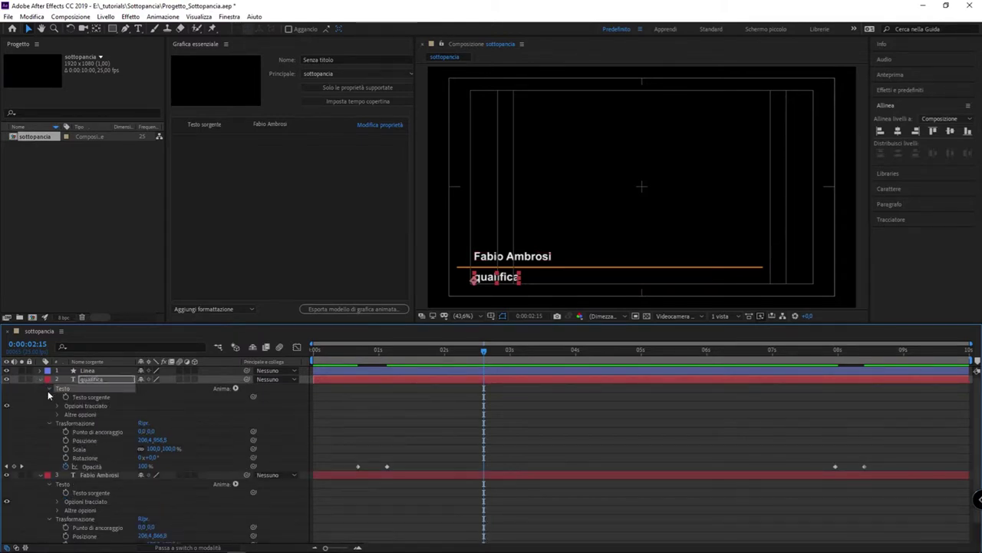
click(87, 406)
click(93, 398)
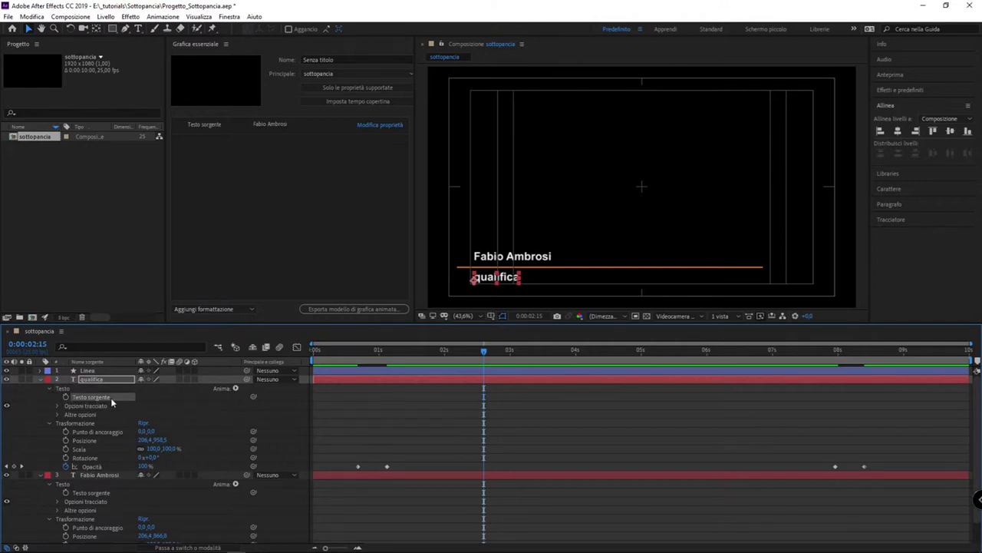
mouse_move(110, 397)
mouse_down()
mouse_move(276, 237)
mouse_move(294, 195)
mouse_up()
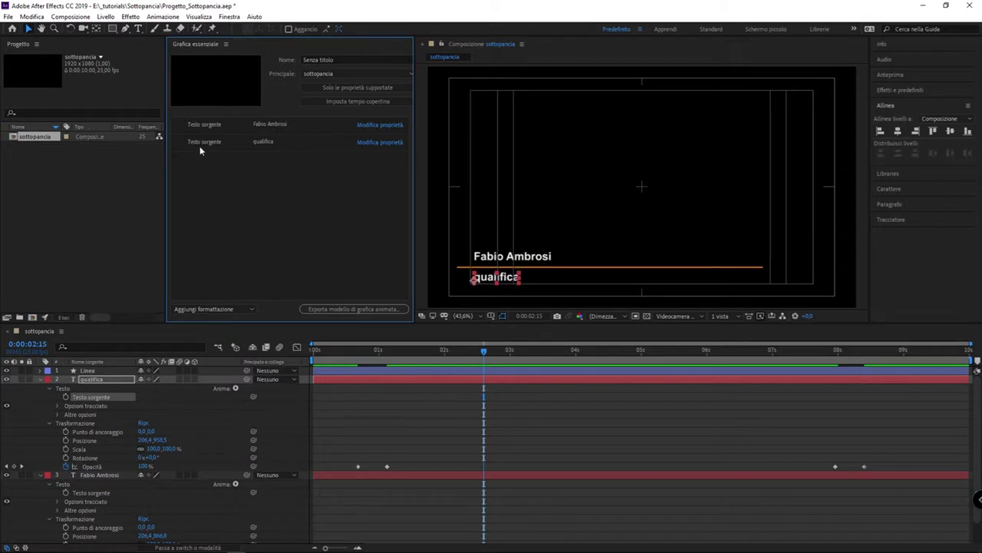
Change the first Essential Graphics property's label from Testo sorgente to 'Nome e Cognome'.
click(281, 145)
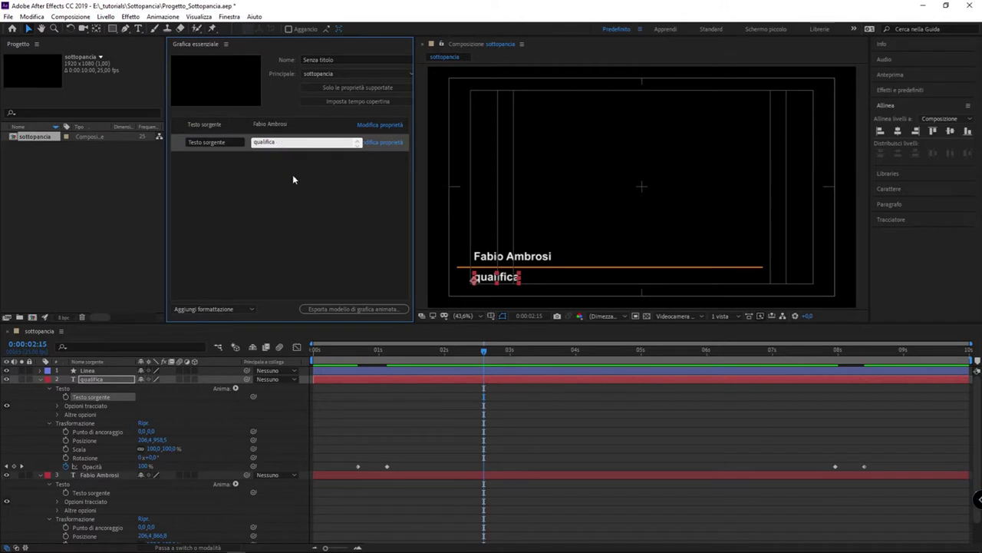
click(293, 180)
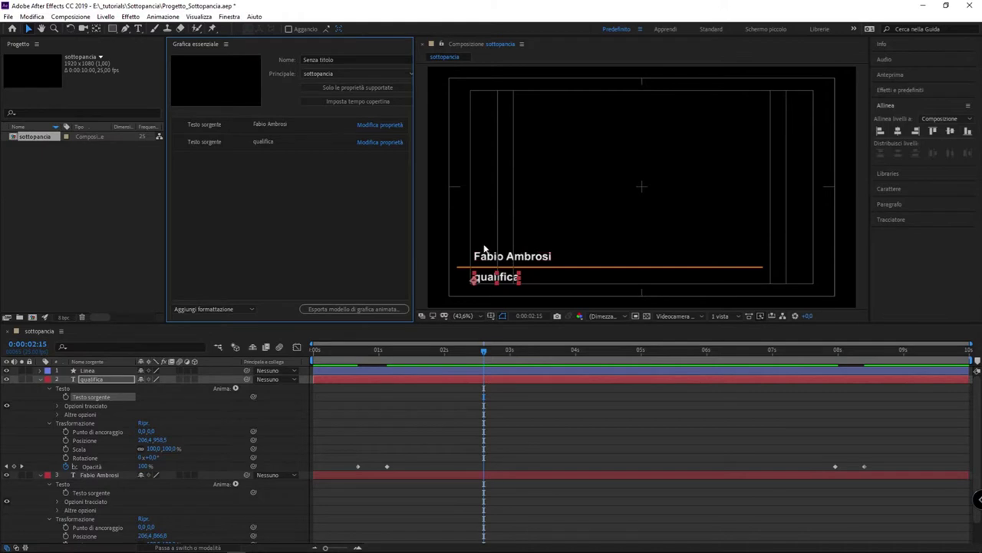
click(232, 128)
click(231, 127)
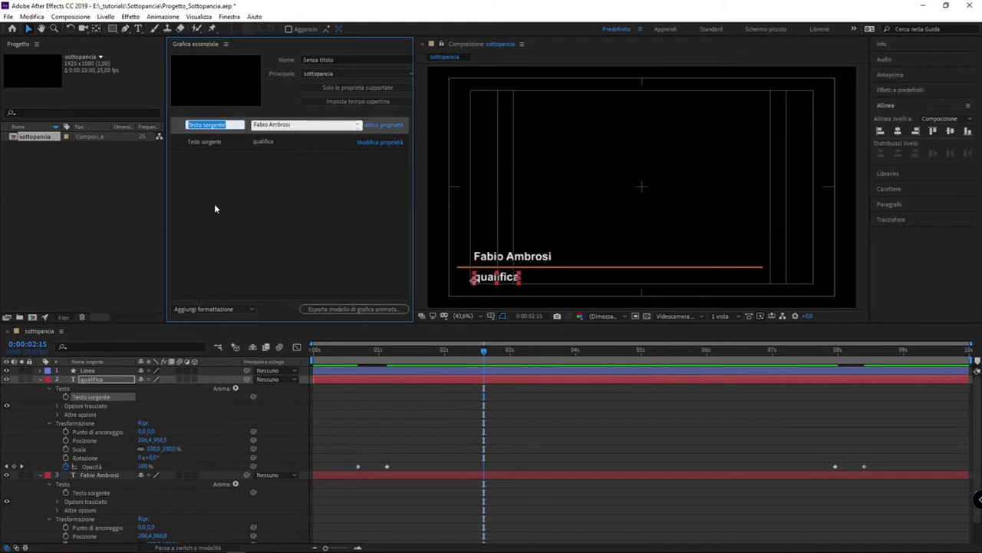
text(Nome e)
text( Cognome)
key(Return)
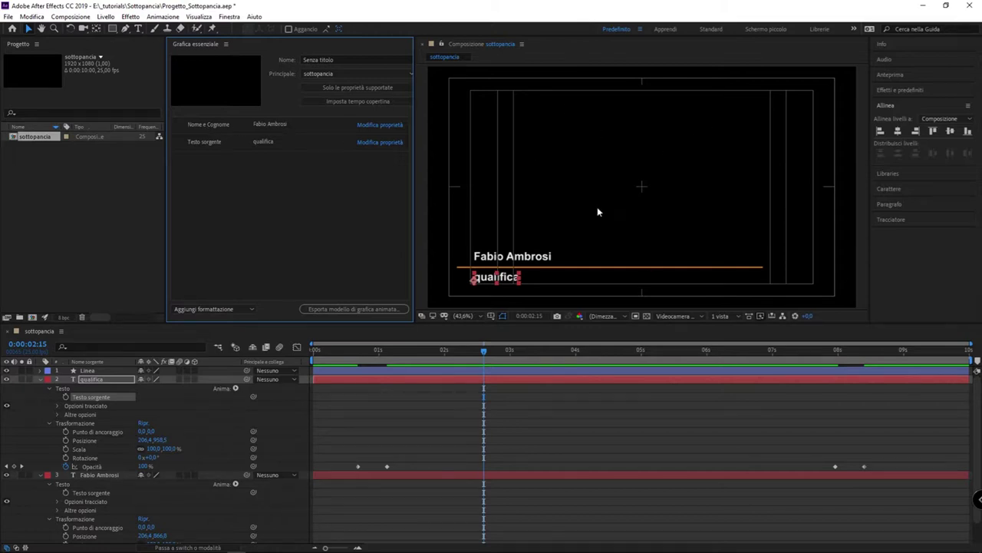
Replace the second line's text 'qualifica' with 'Editor' in Essential Graphics.
click(284, 144)
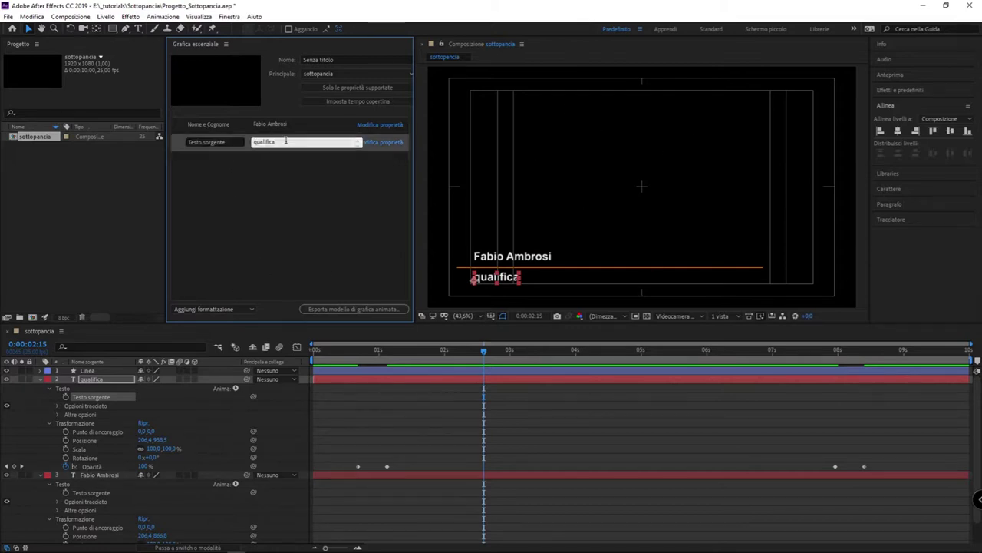
text(Editor)
click(300, 213)
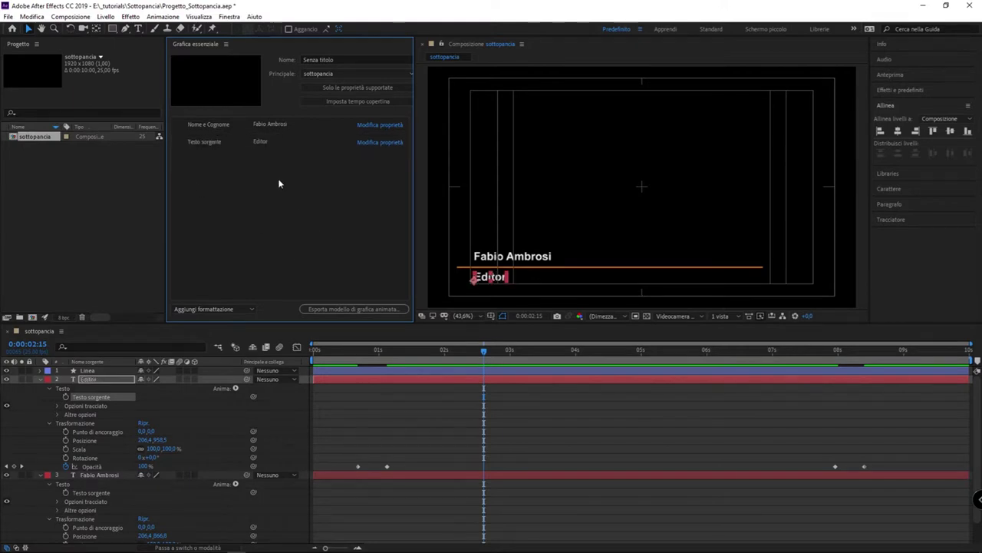
Relabel the second Testo sorgente property as 'Qualifica'.
click(218, 146)
click(232, 145)
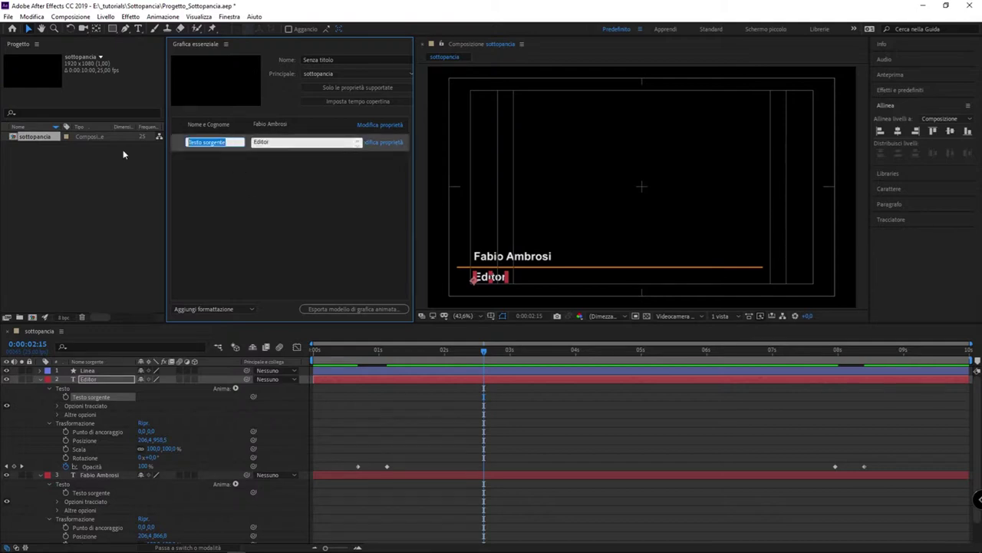
text(Quali)
text(fica)
click(254, 170)
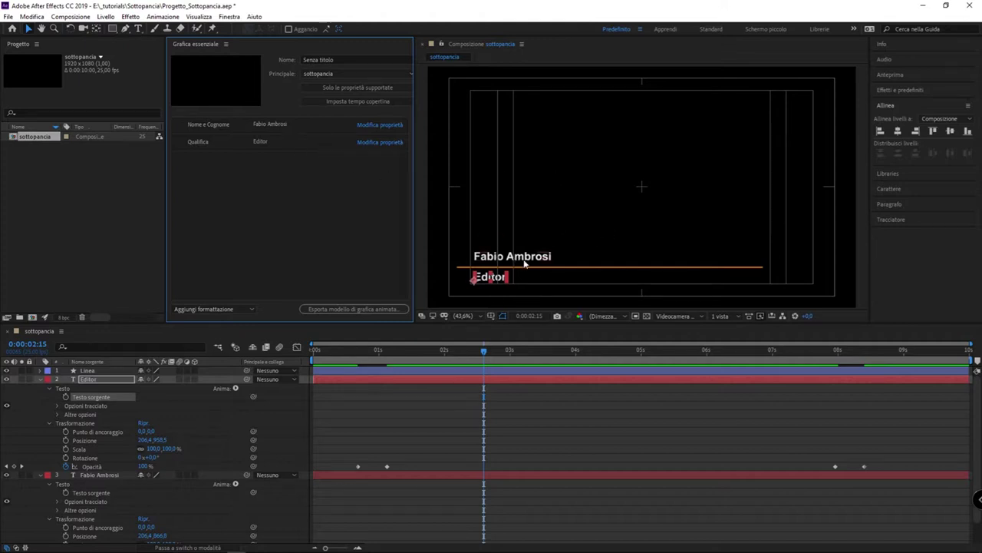
Select the Linea layer, hide layer controls in the viewer, and expand its properties.
click(396, 370)
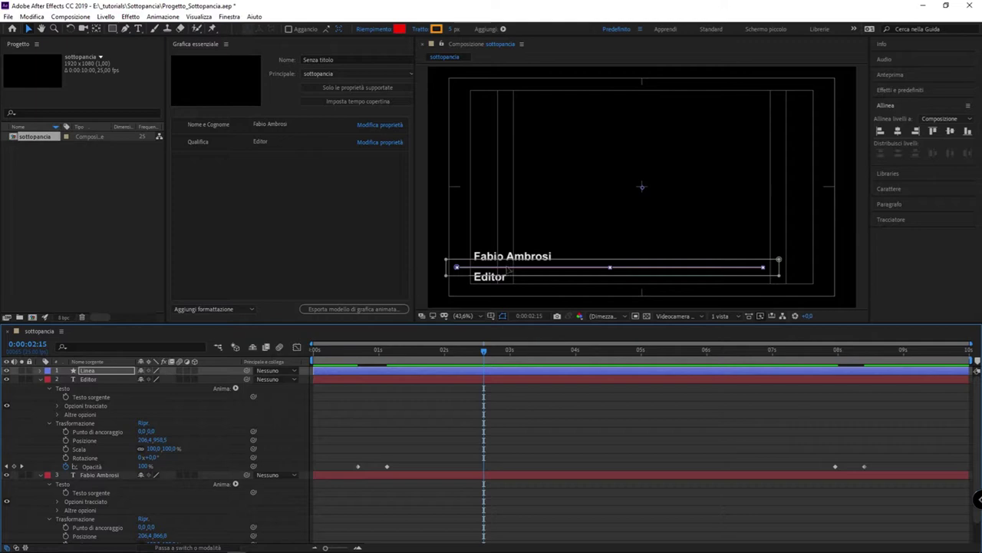
click(503, 316)
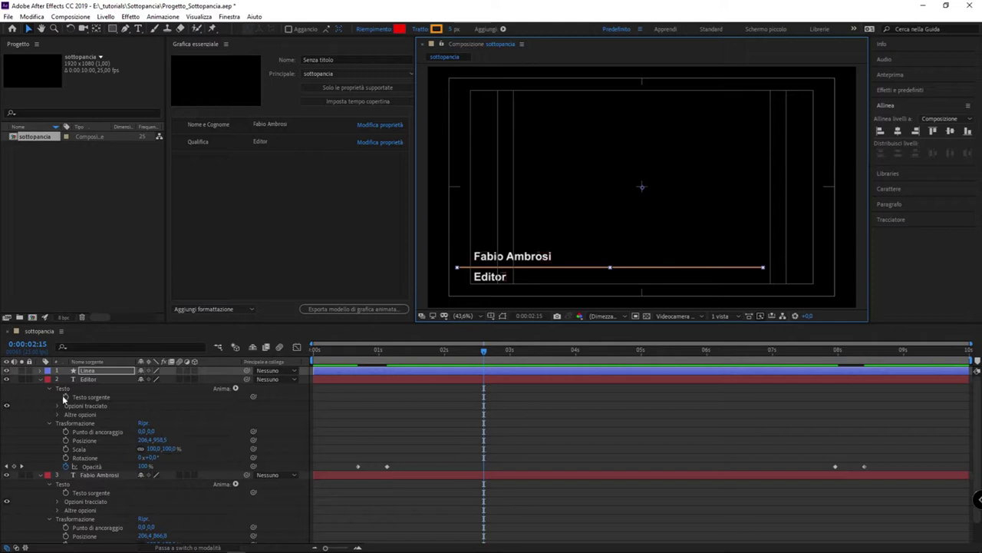
click(109, 370)
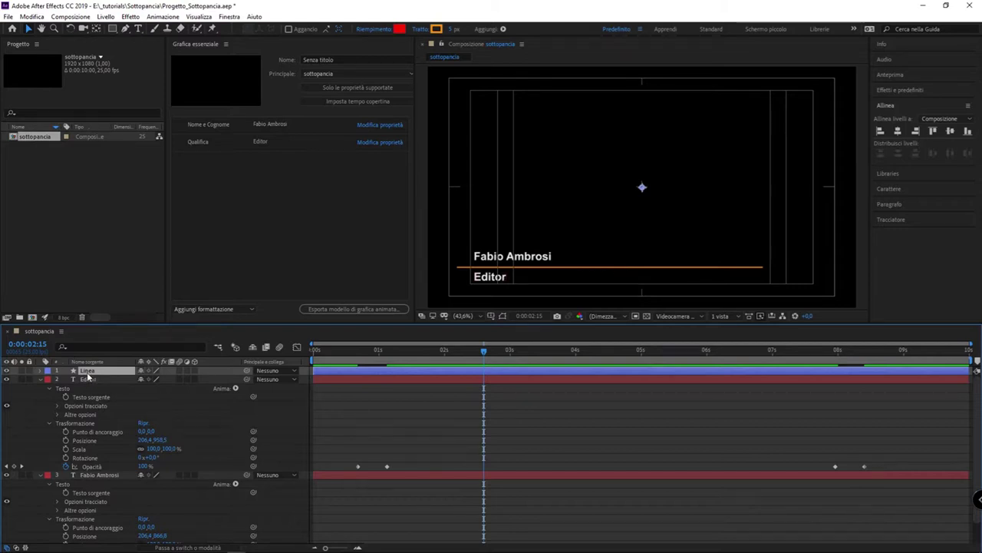
click(40, 371)
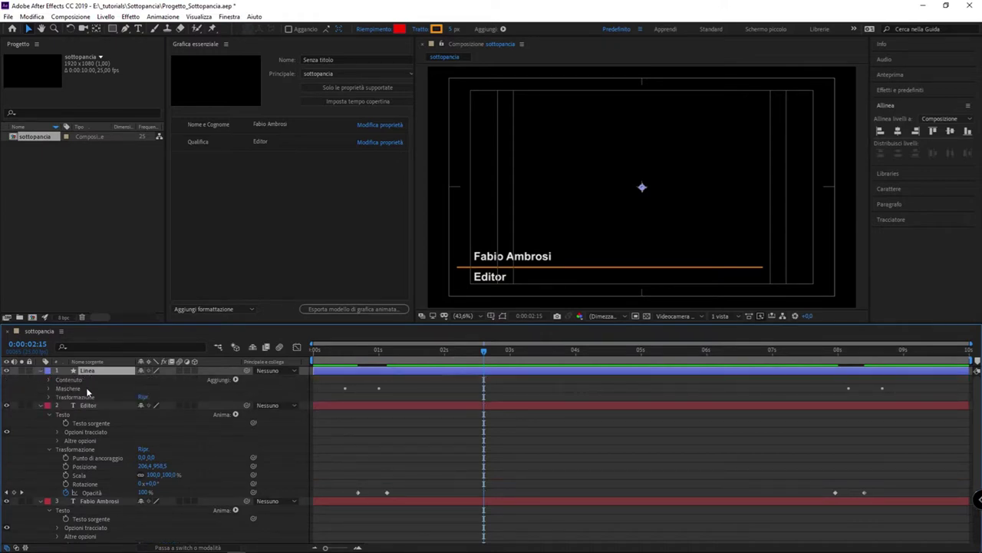
key(Return)
Expand Contenuto > Forma 1 and drag the stroke's Colore into Essential Graphics.
click(49, 381)
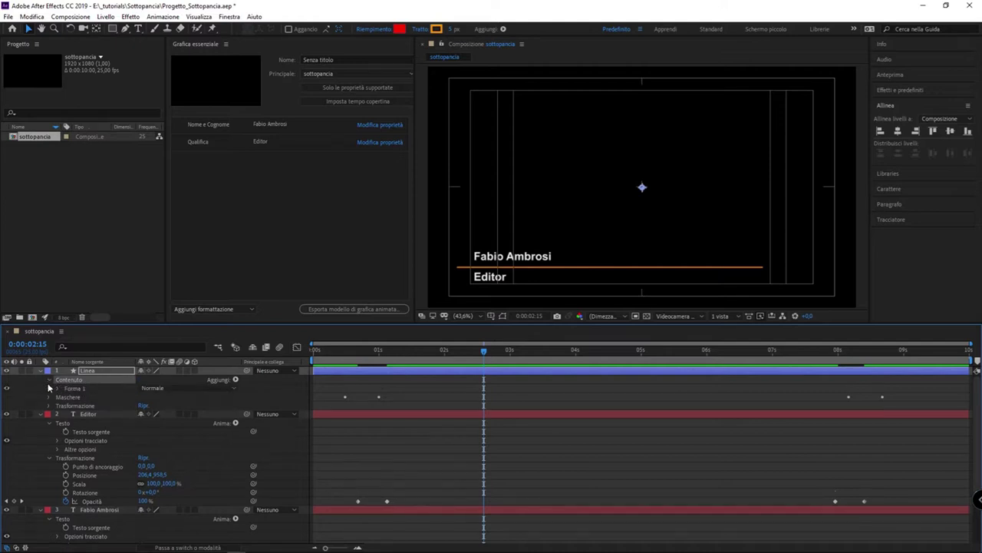
click(86, 389)
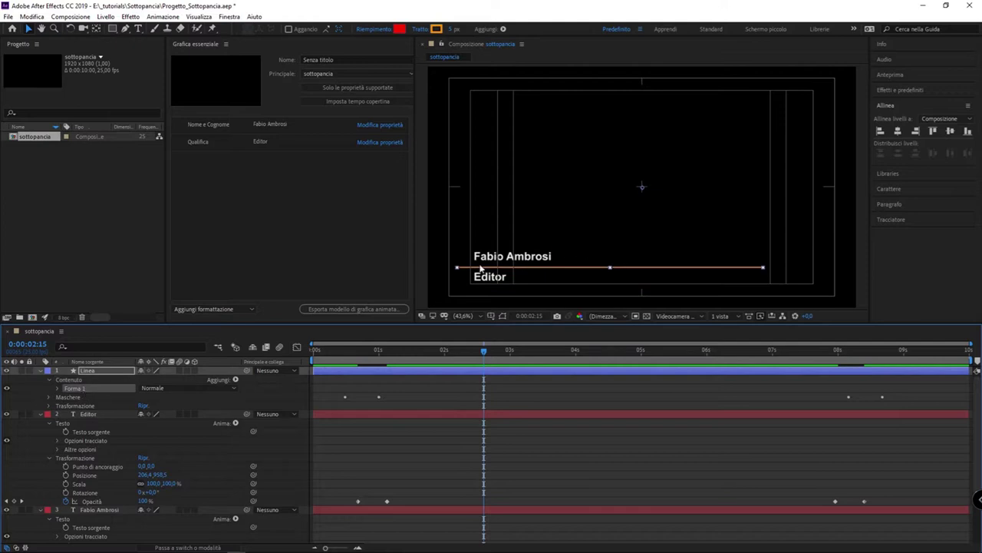
click(58, 389)
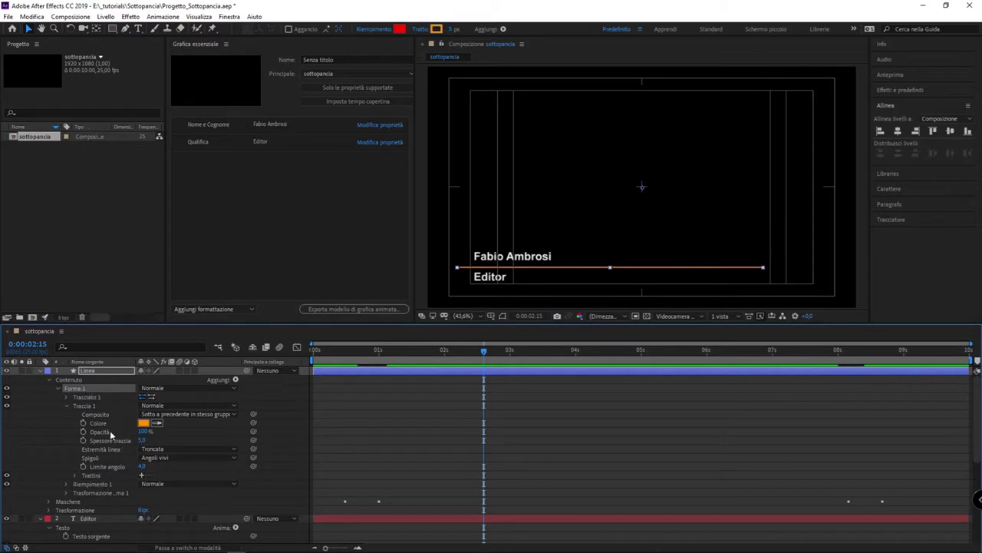
click(101, 423)
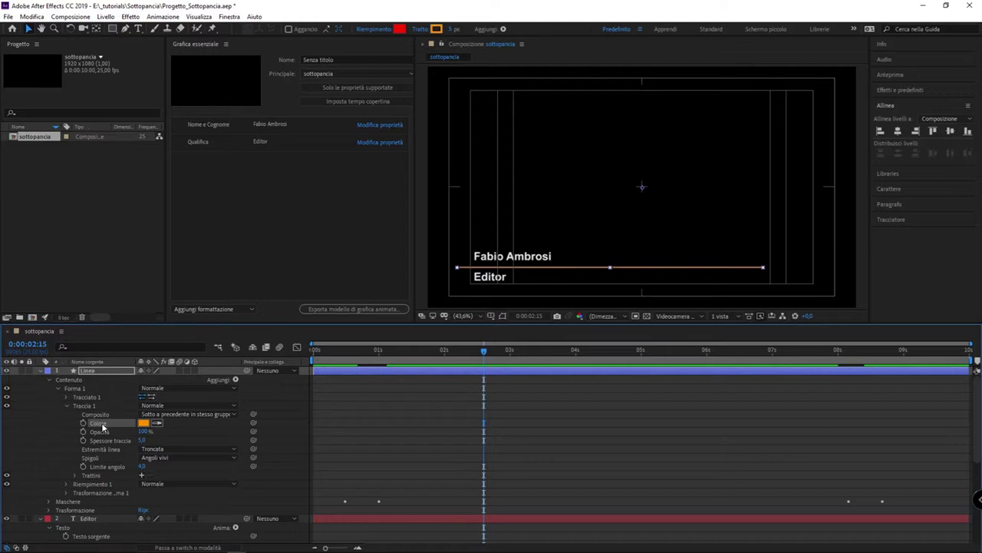
drag(103, 427, 253, 228)
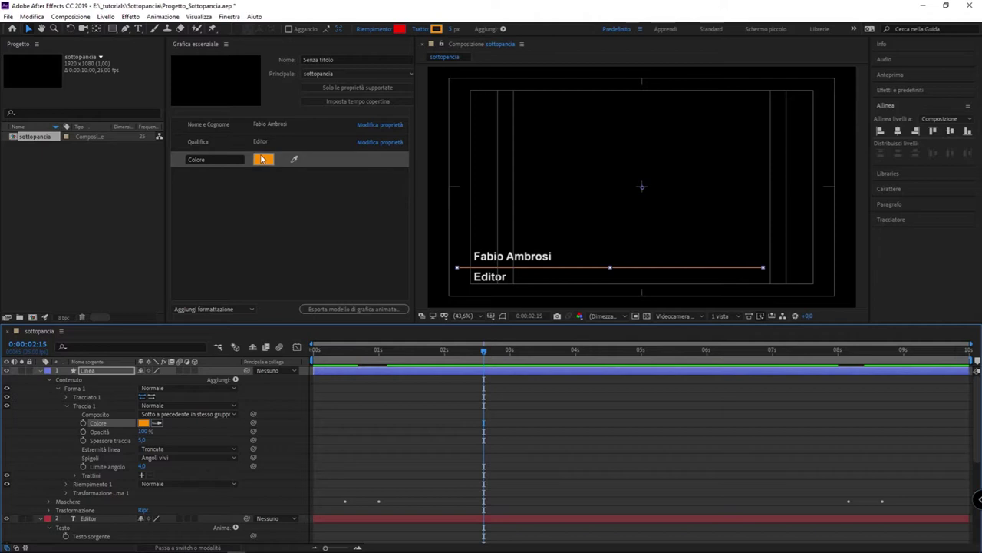
Rename the line's colour property from 'Colore' to 'Colore della Linea'.
click(225, 159)
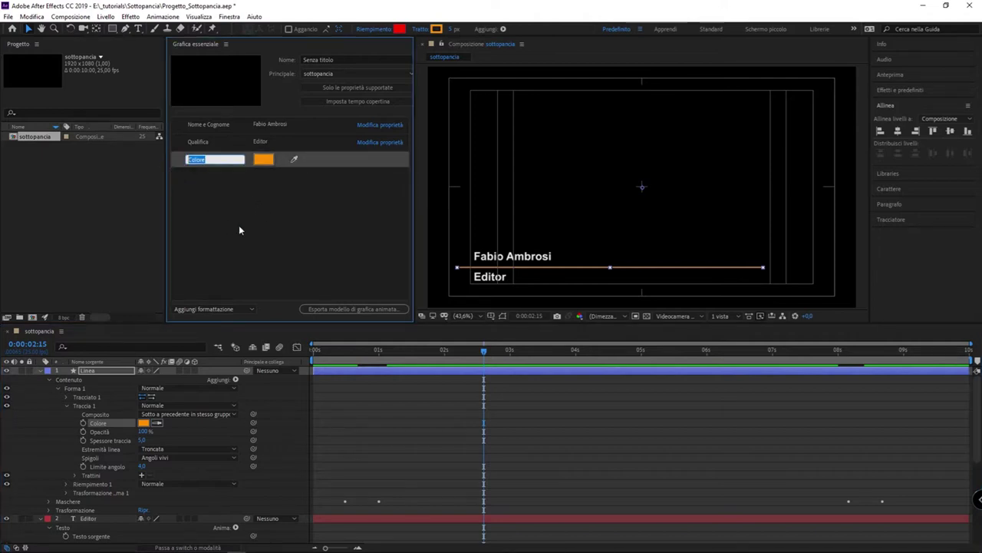
text(Colore della Linea)
click(282, 201)
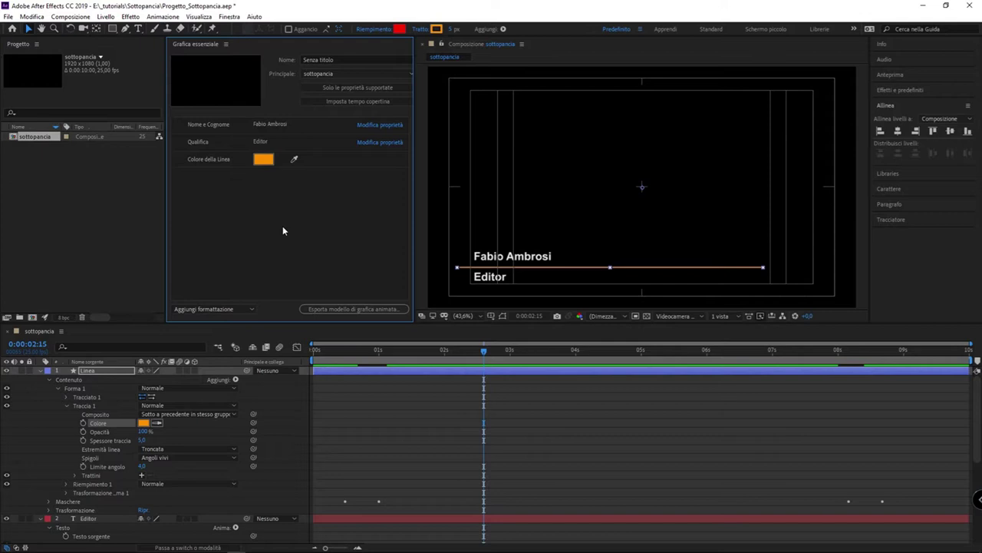
Name the untitled template 'Sottopancia' and check which composition it is based on.
click(367, 60)
text(Sottop)
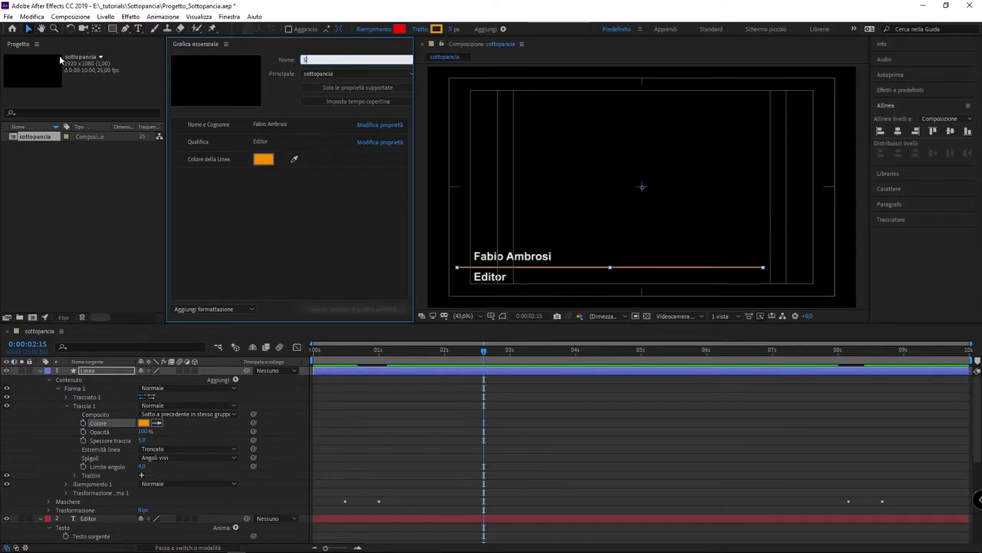
text(ancia)
click(263, 224)
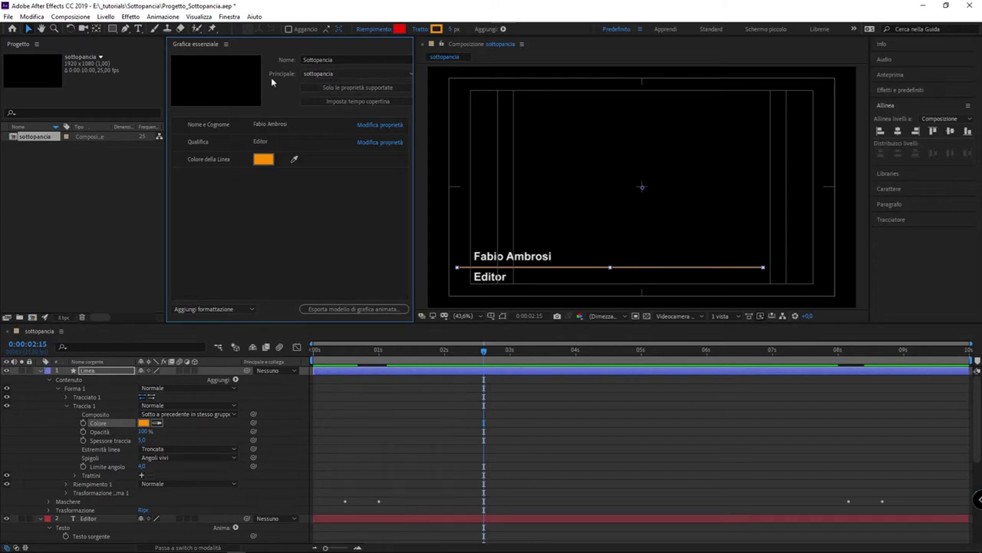
click(359, 73)
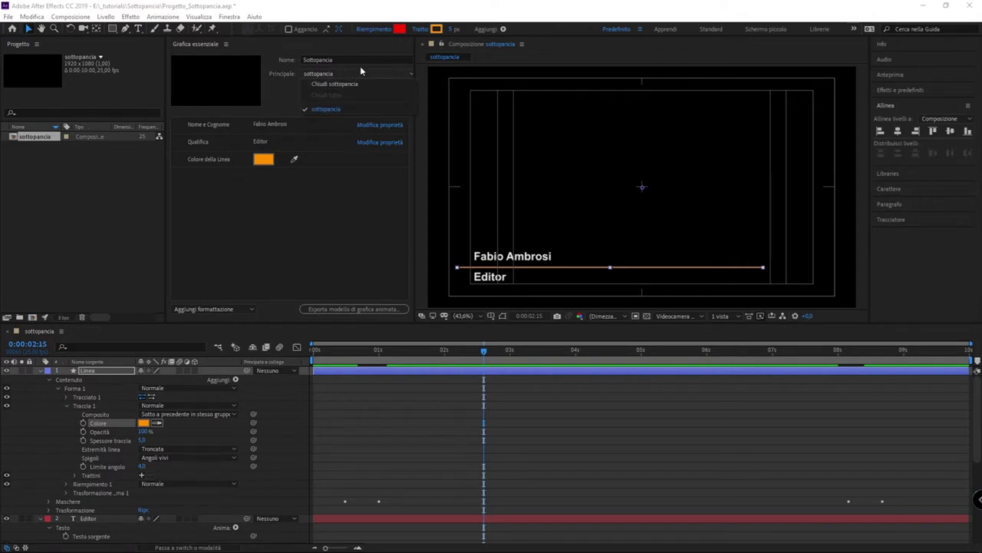
Keep sottopancia as the main composition and set the poster frame at 0:00:02:15.
click(346, 240)
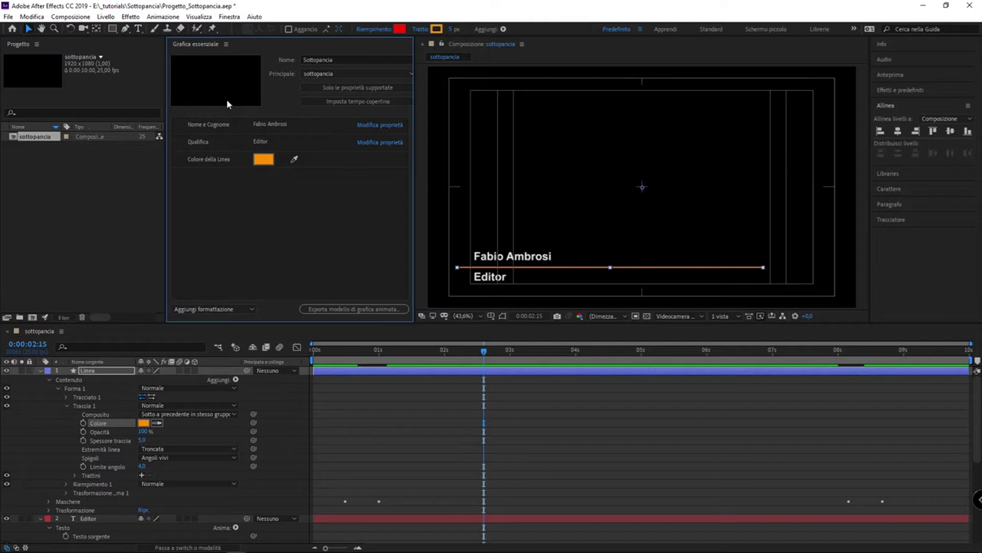
click(369, 101)
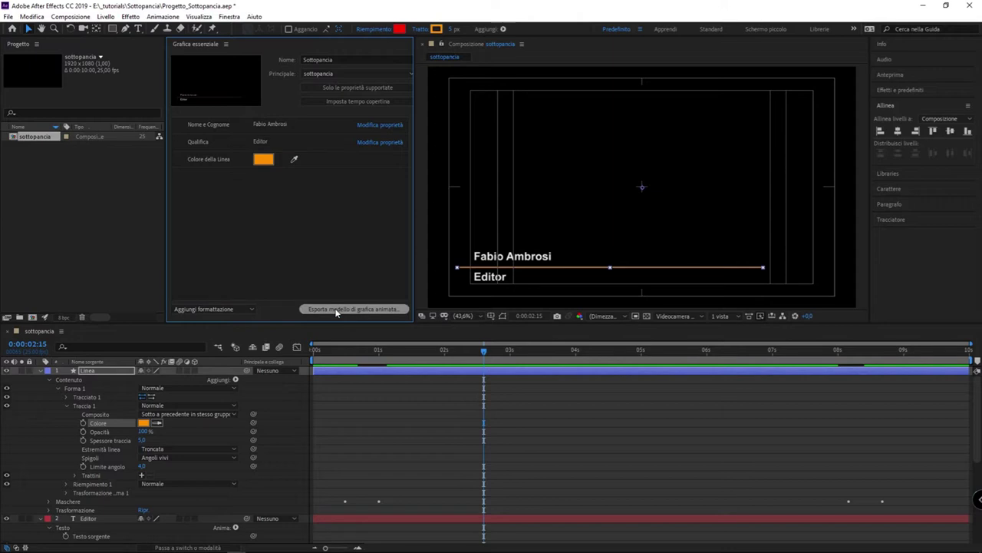
Start exporting the motion graphics template, saving the project when prompted.
click(358, 310)
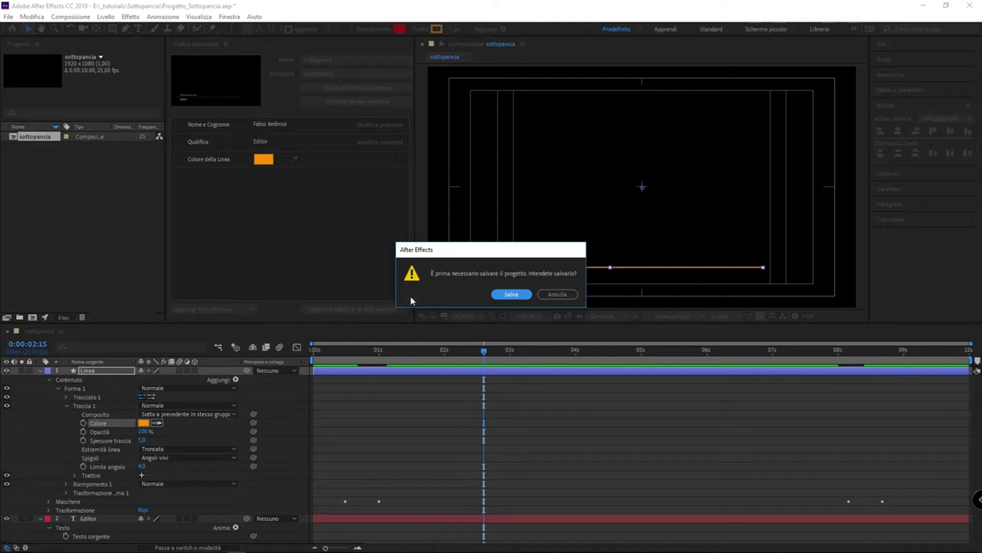
click(507, 294)
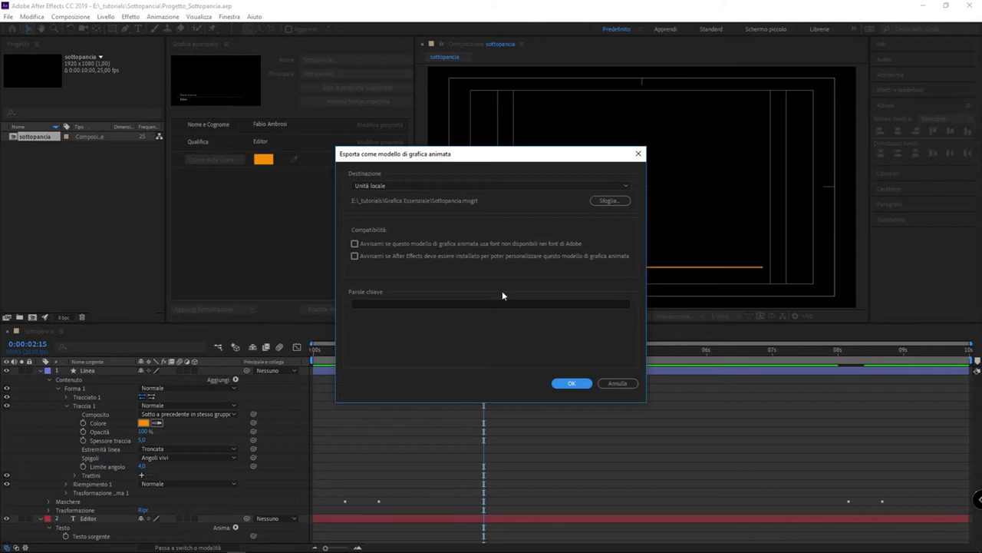
Keep the export destination on Unità locale and browse for the .mogrt save location.
click(590, 185)
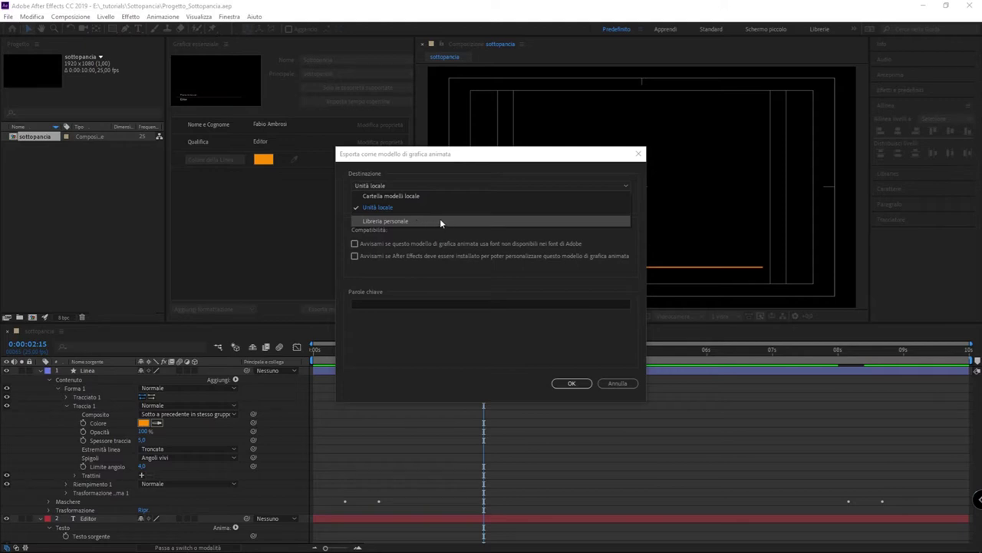
click(408, 209)
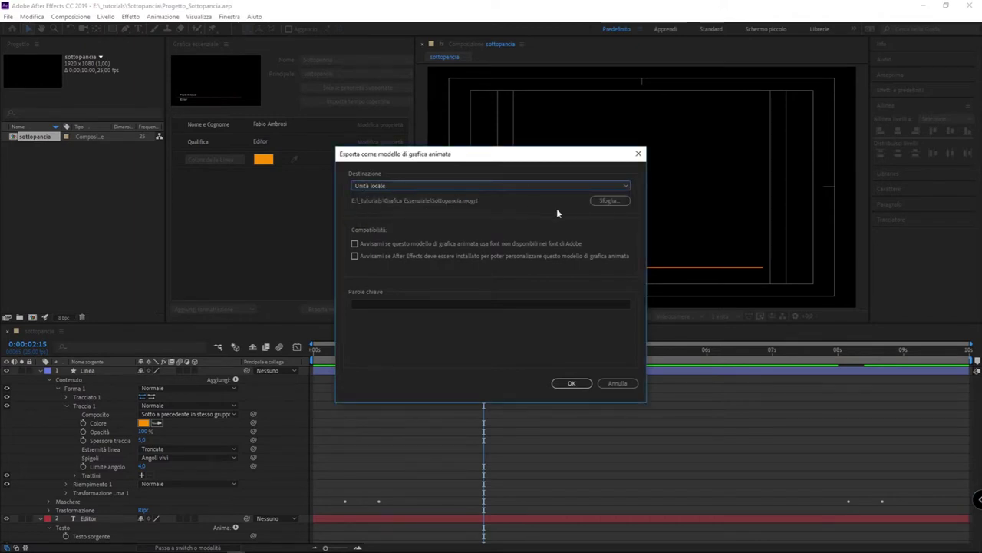
click(618, 202)
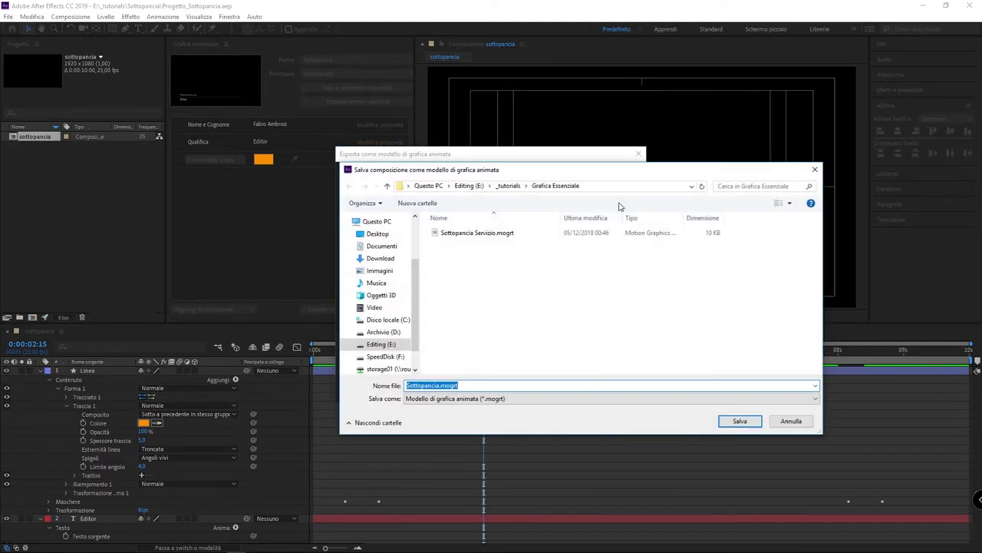
Export Sottopancia.mogrt into E:\_tutorials\Sottopancia, then switch to Premiere Pro.
click(475, 188)
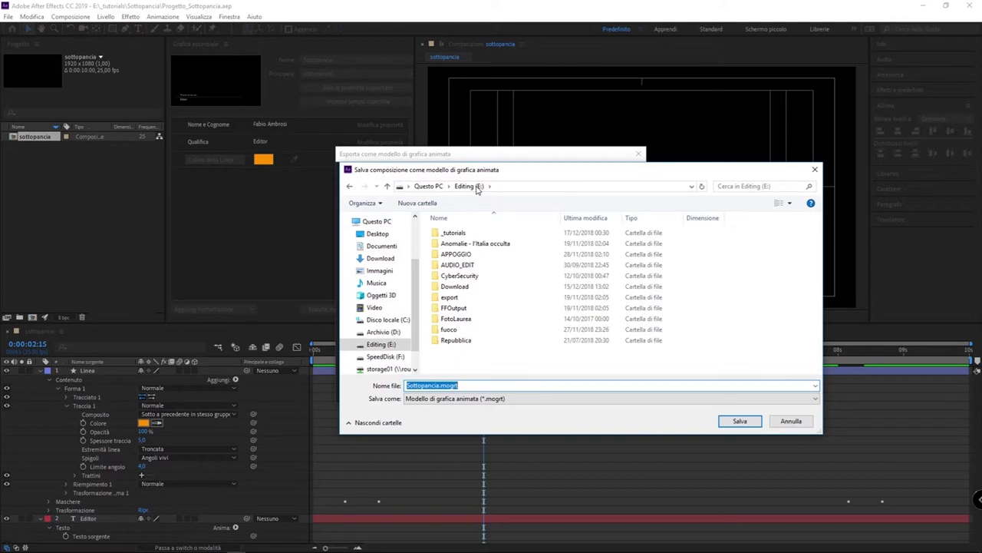
click(496, 244)
double_click(496, 233)
double_click(479, 277)
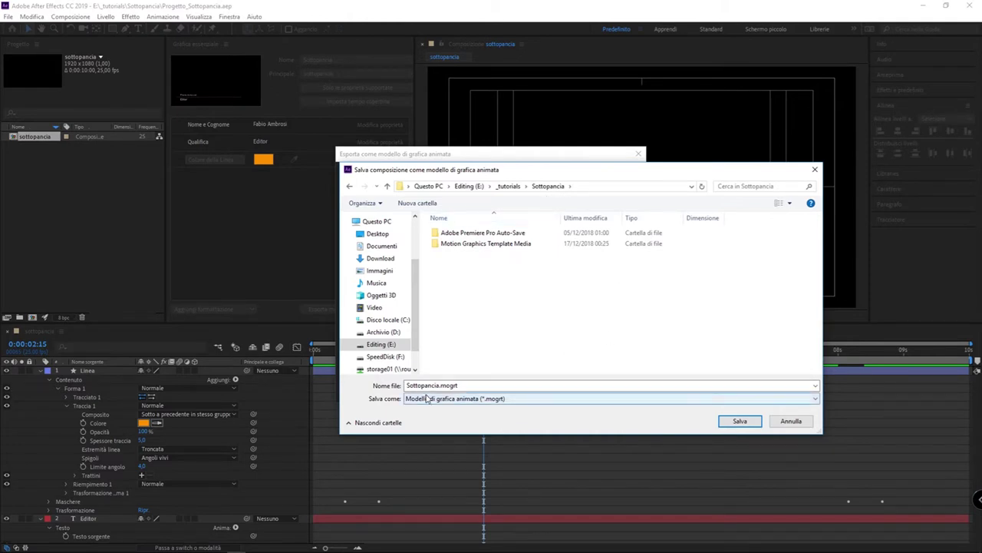
double_click(457, 385)
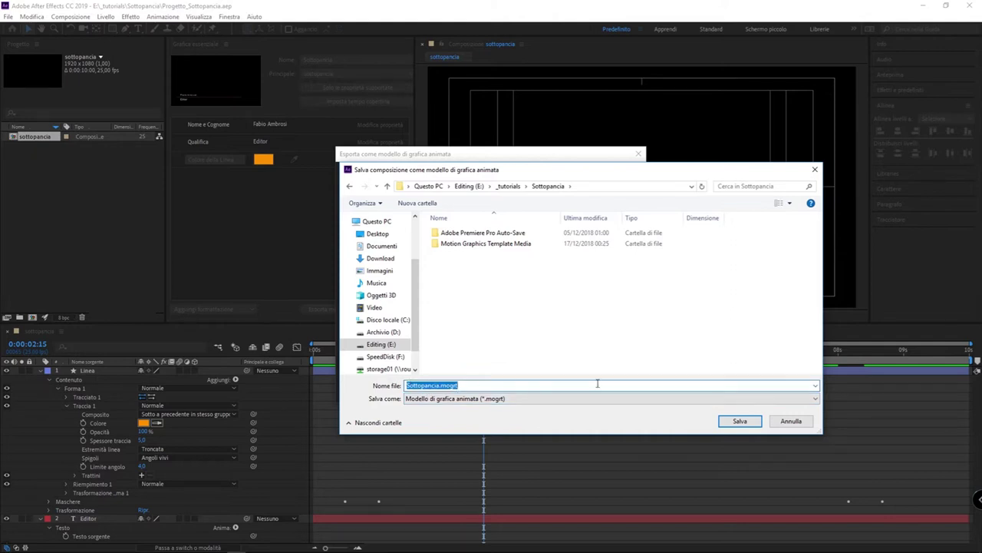
click(740, 422)
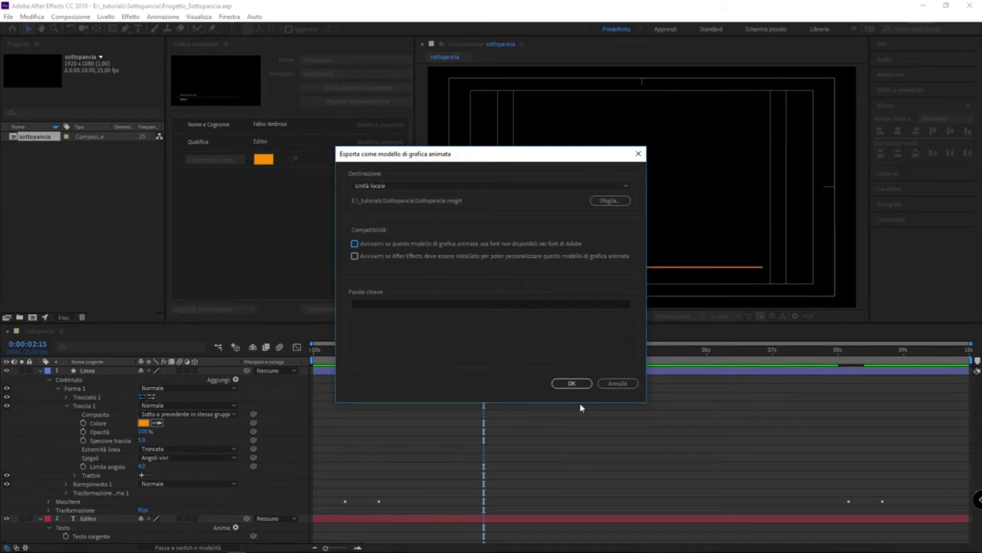
click(568, 383)
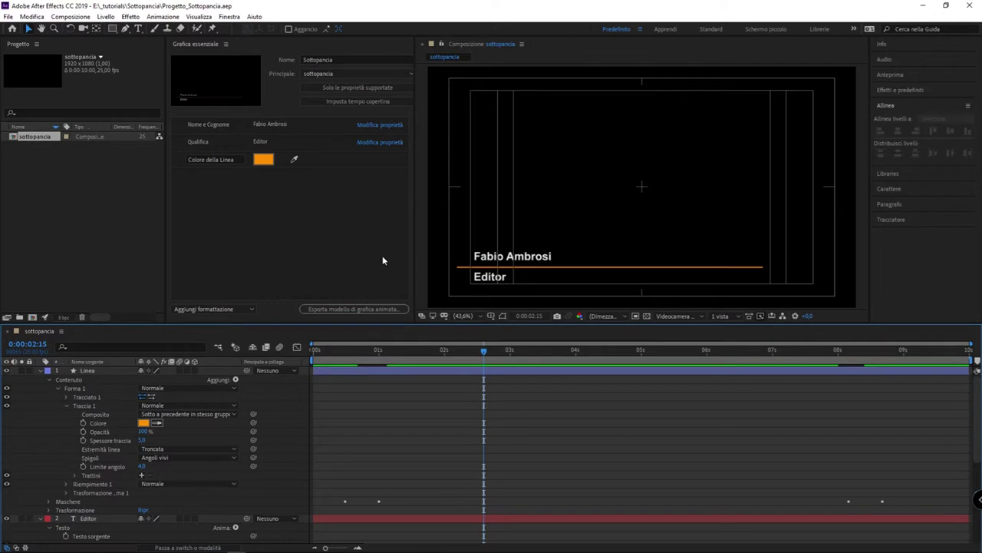
click(277, 547)
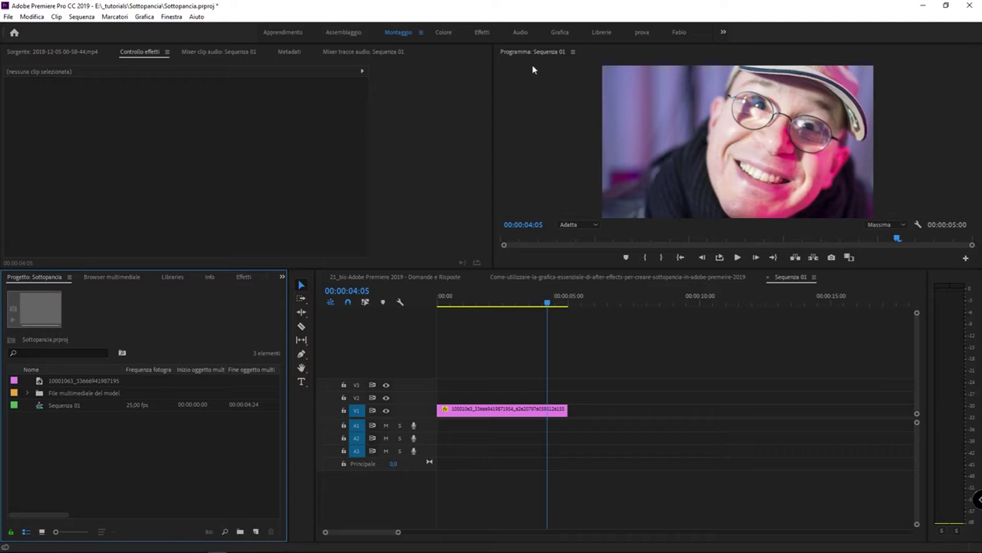
Switch to the Grafica workspace and install Sottopancia.mogrt from the _tutorials\Sottopancia folder.
click(561, 33)
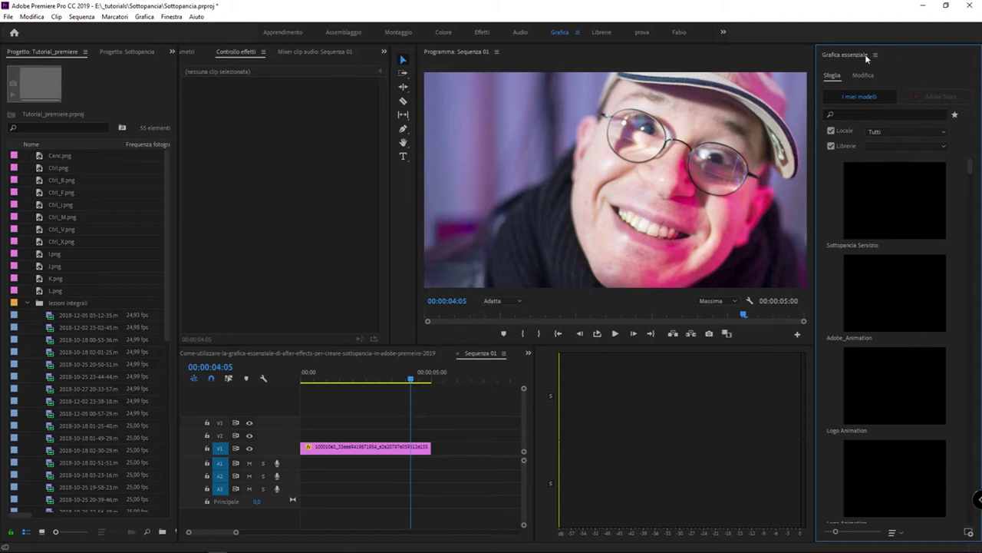
click(971, 536)
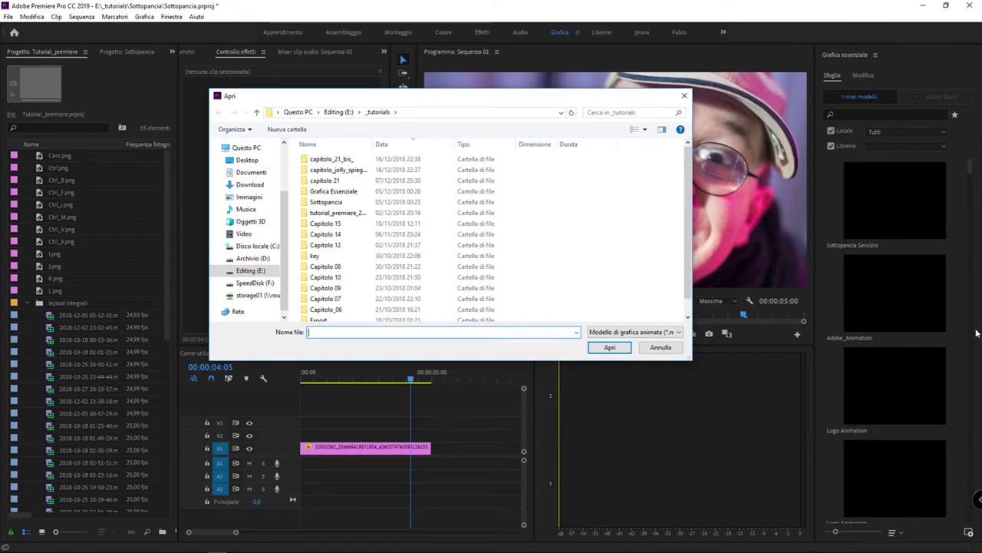
click(376, 256)
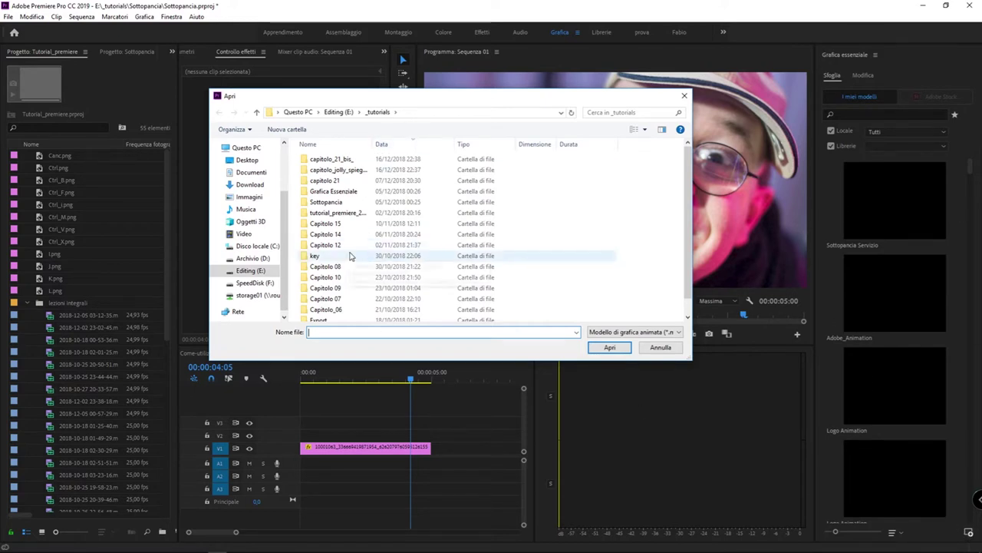
scroll(375, 284, down, 1)
scroll(378, 323, up, 1)
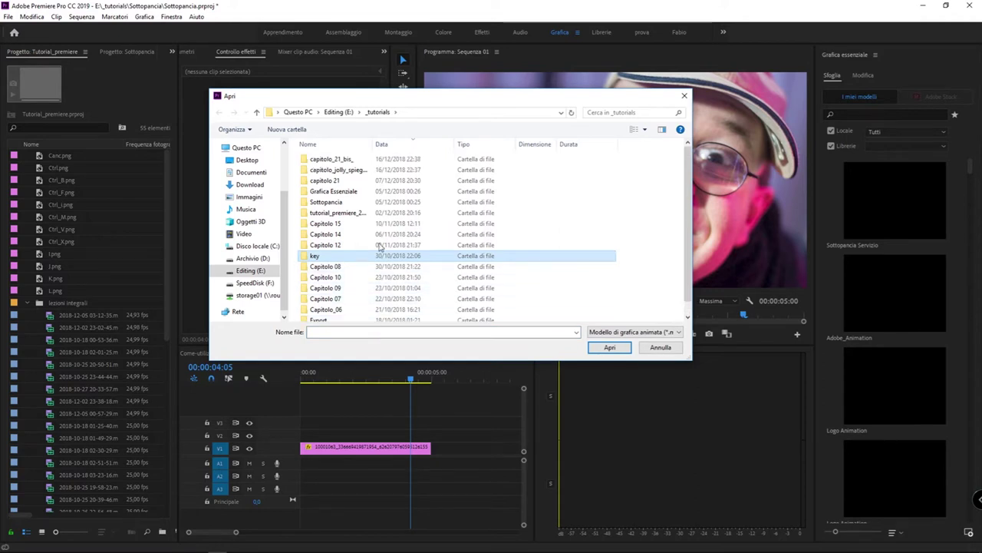
double_click(388, 202)
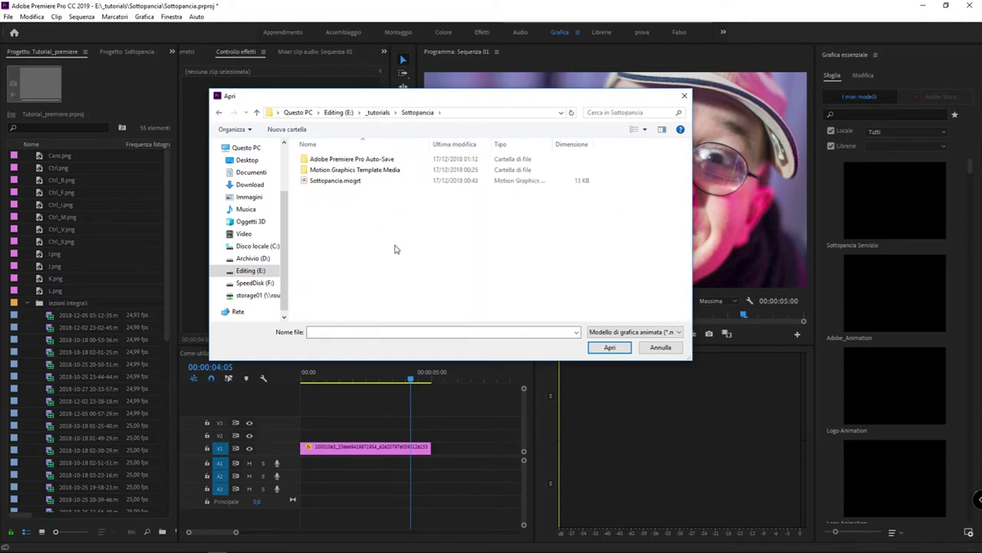
click(354, 182)
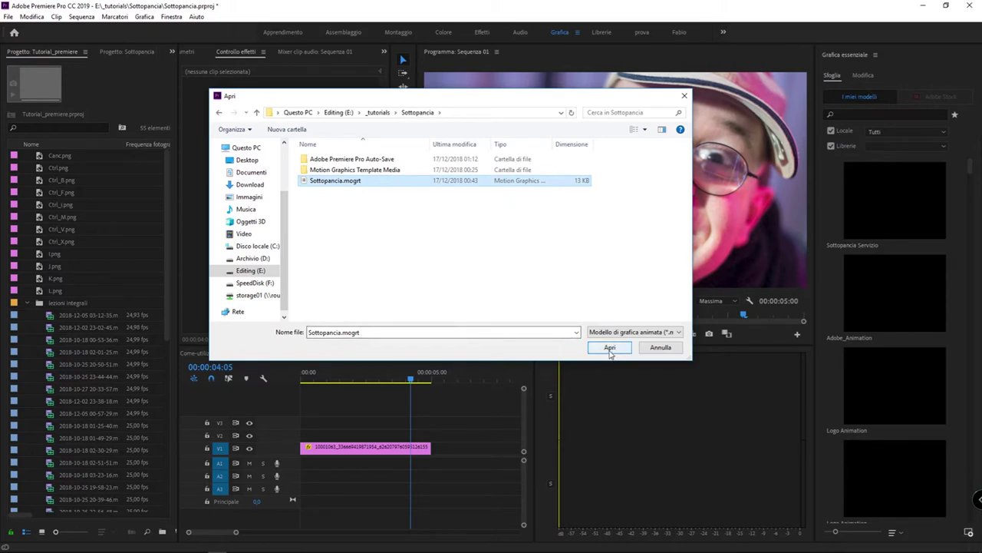
click(611, 348)
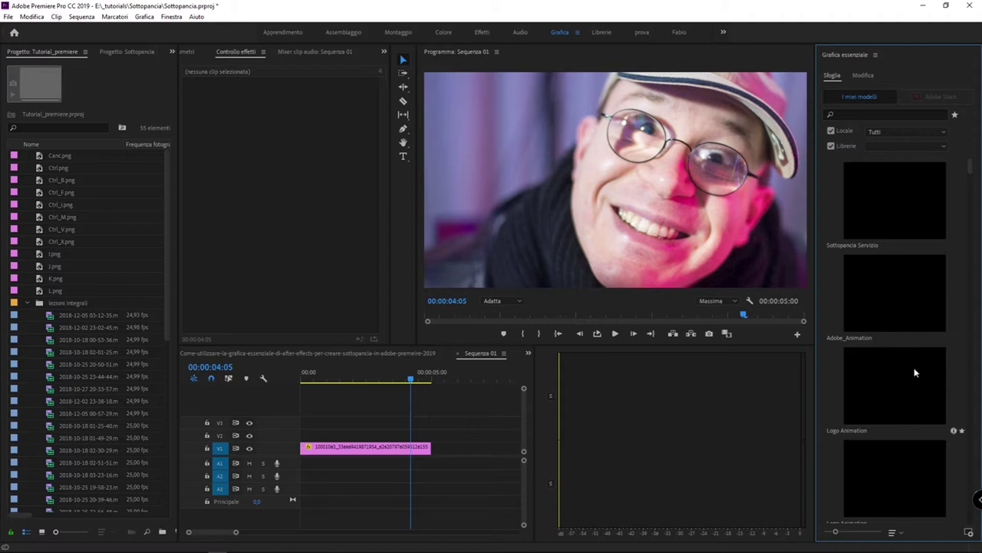
Keep all local template folders shown, scroll the template list, then close the panel.
click(892, 134)
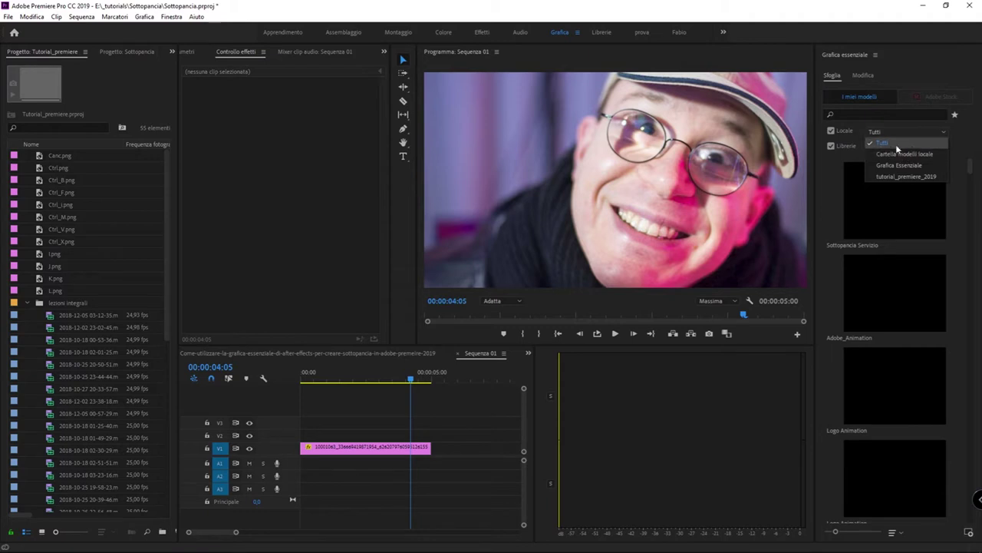
click(892, 144)
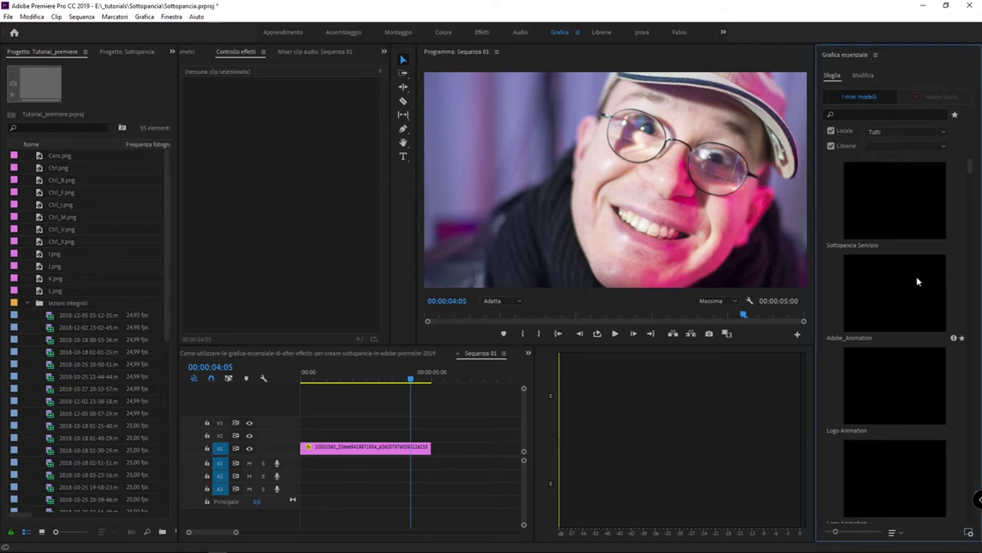
drag(972, 177, 972, 478)
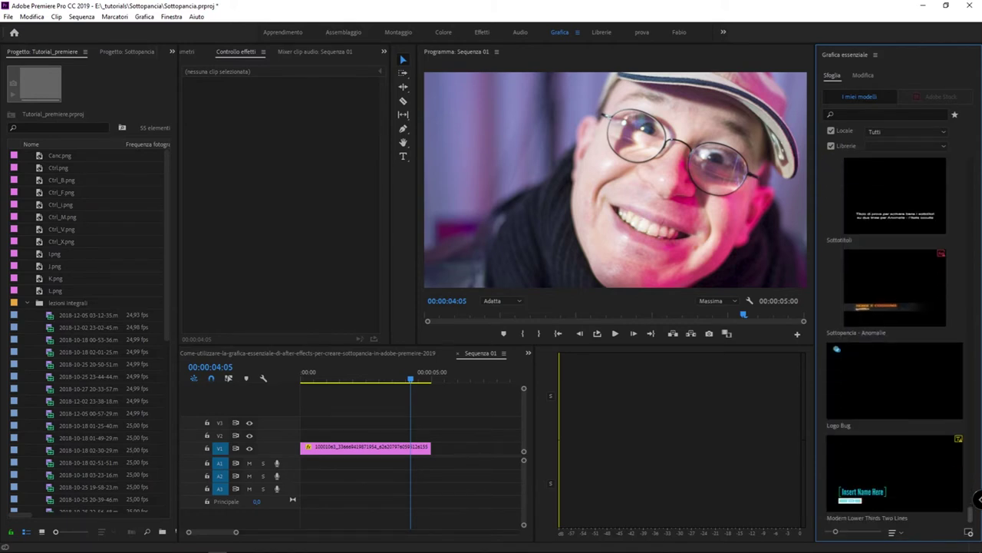
mouse_move(975, 518)
mouse_down()
mouse_move(955, 237)
mouse_move(927, 182)
mouse_up()
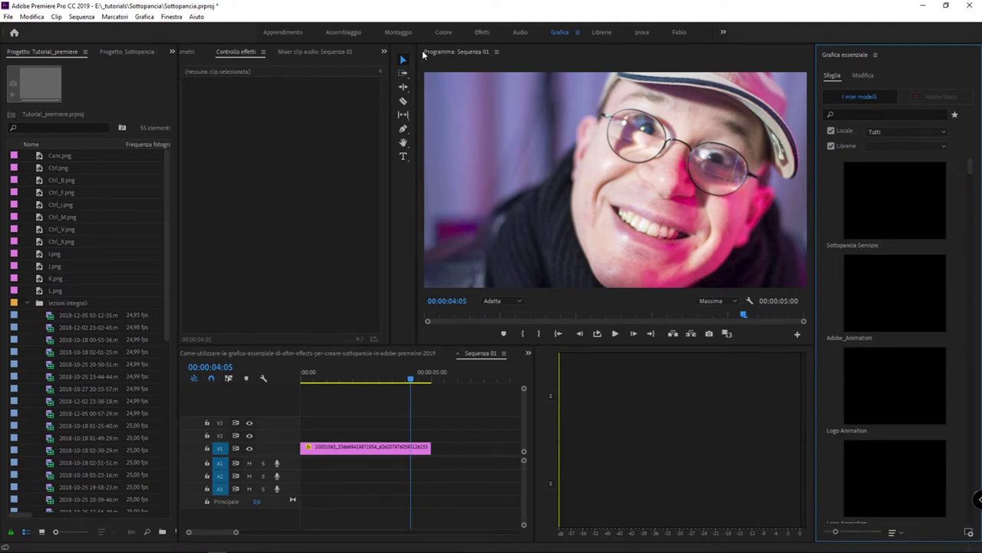
click(876, 54)
click(860, 59)
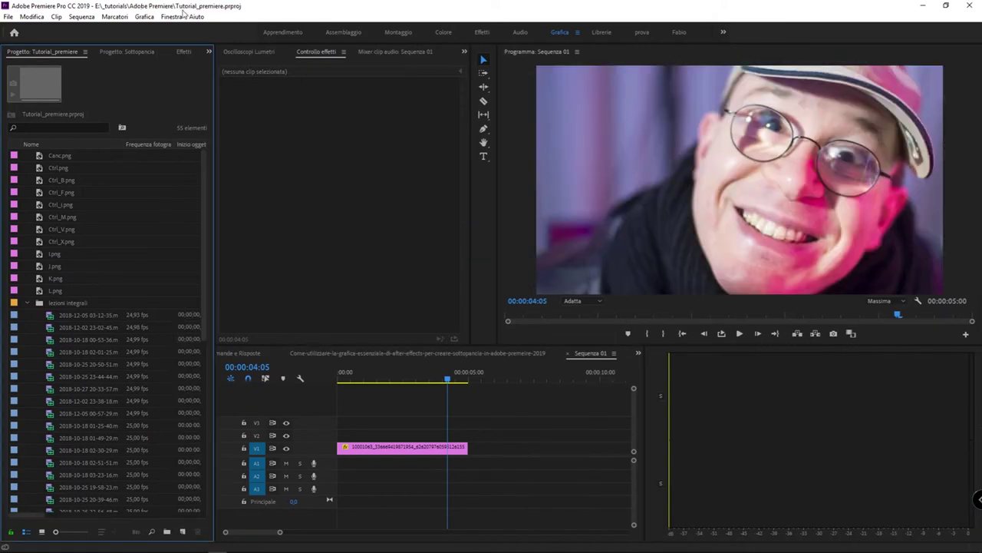
Reopen Grafica essenziale from Finestra and list the templates on this computer.
click(171, 16)
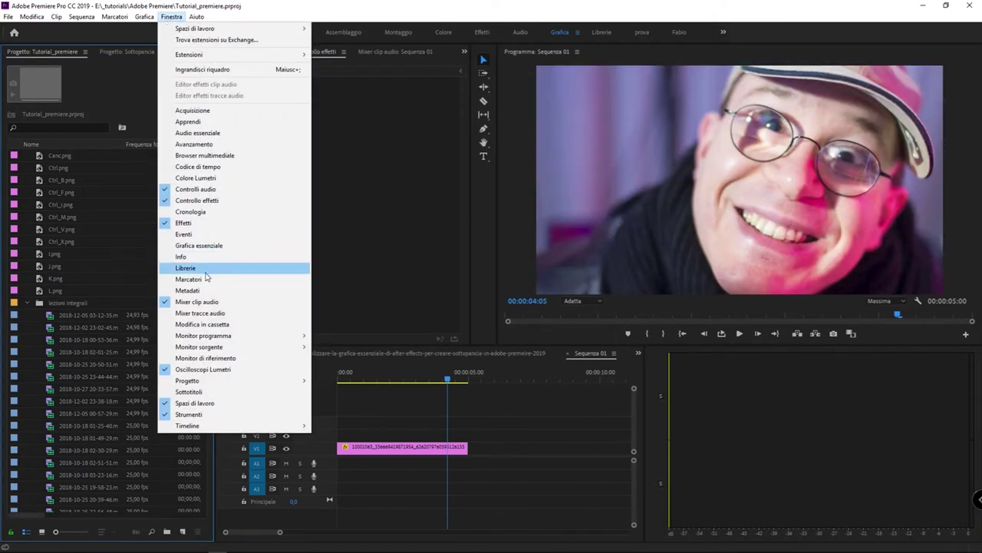
click(201, 245)
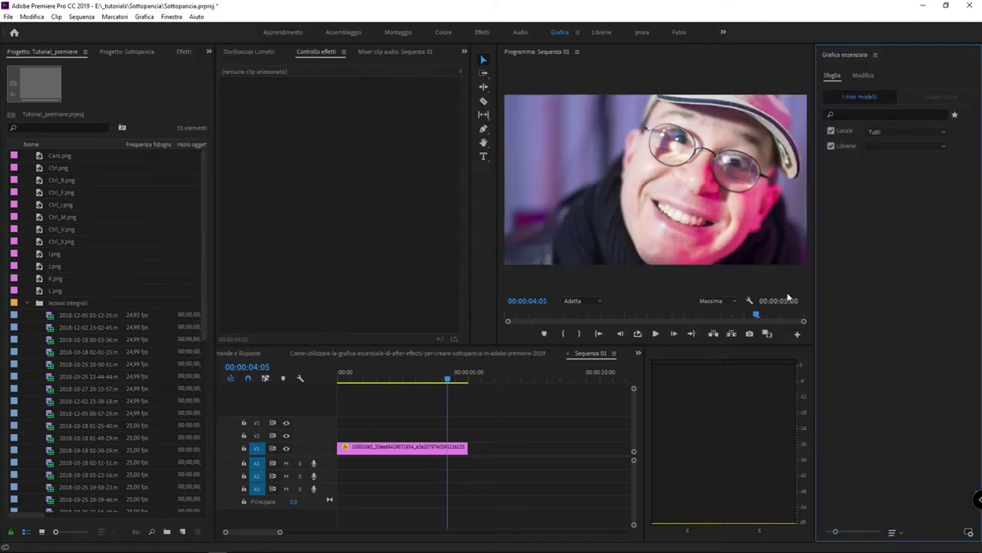
click(884, 226)
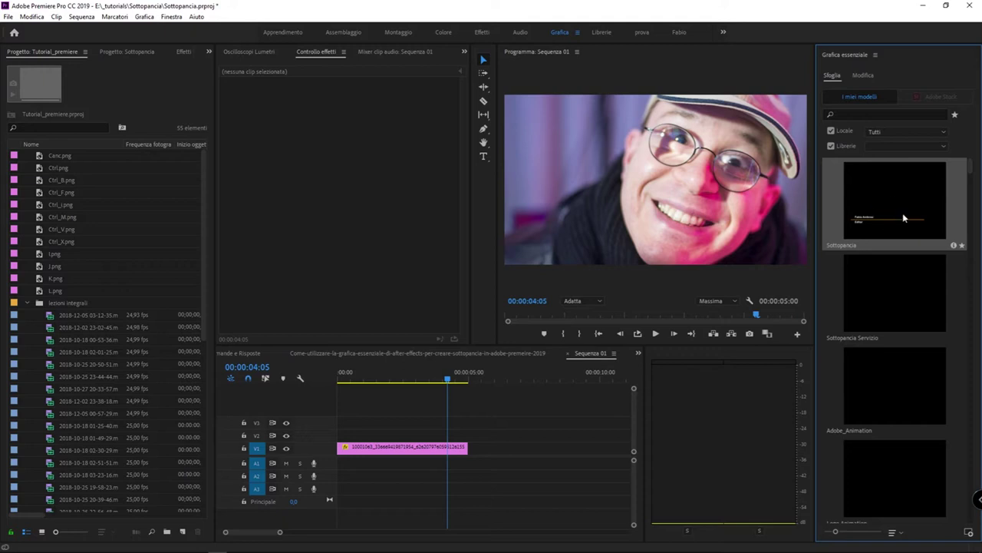
Put the Sottopancia template on V2 over the photo, extend the photo to fill the sequence, and select the title clip.
drag(895, 211, 319, 444)
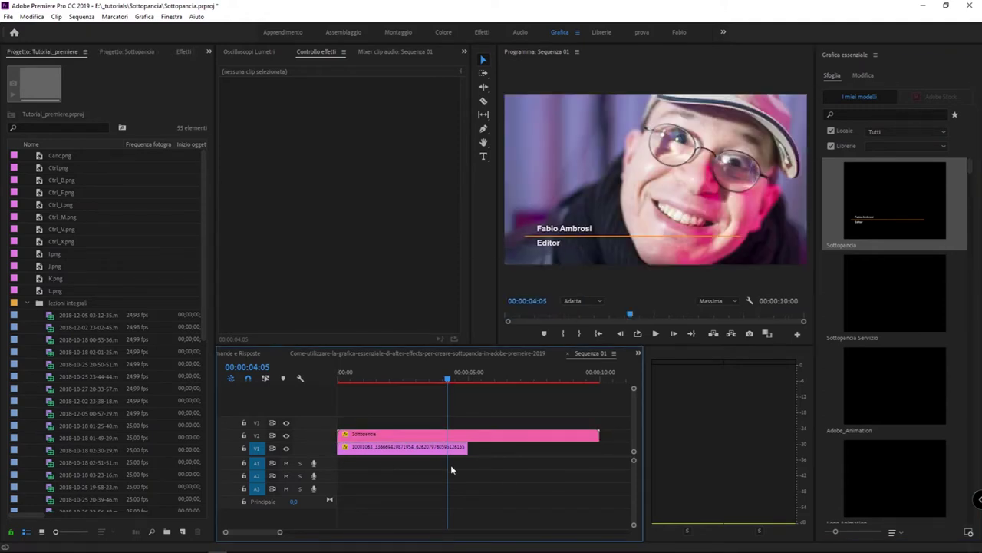
drag(592, 454, 708, 456)
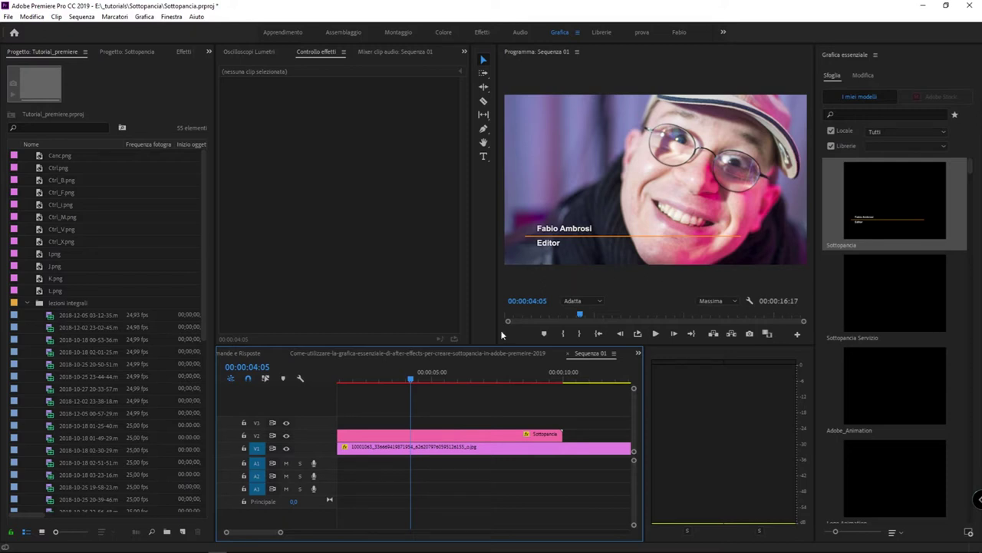
click(425, 436)
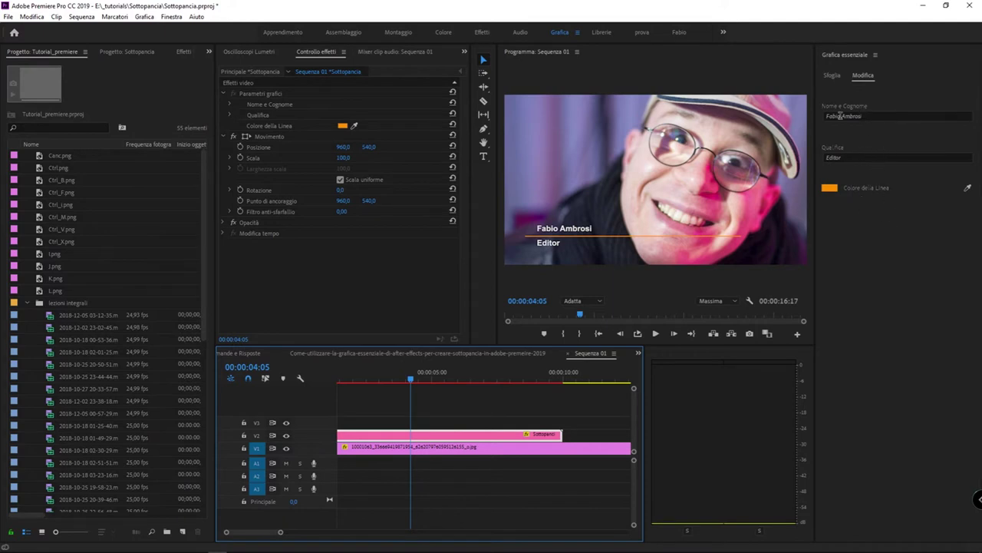
Replace the lower third's name with a new person's name and set the job title to Carpentiere.
click(888, 113)
click(888, 114)
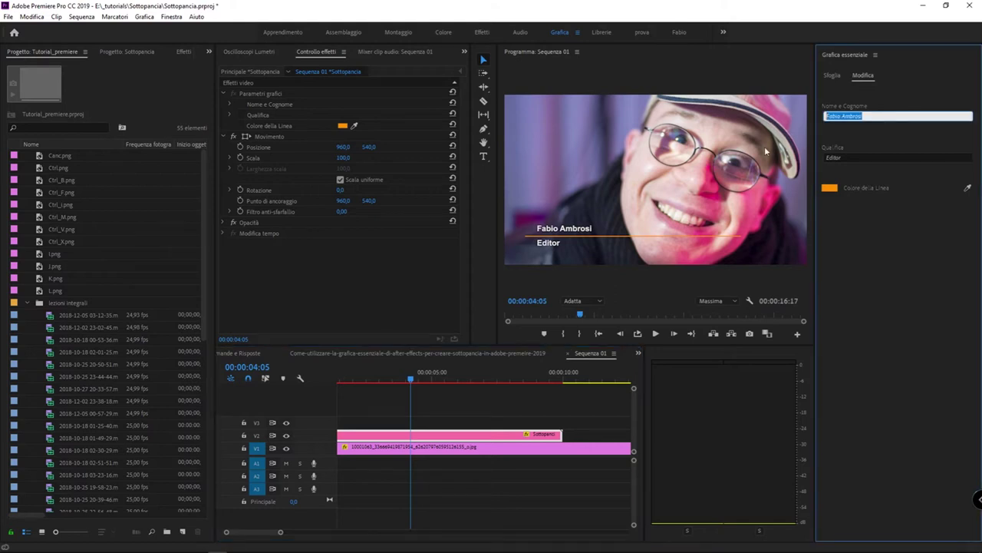
click(864, 173)
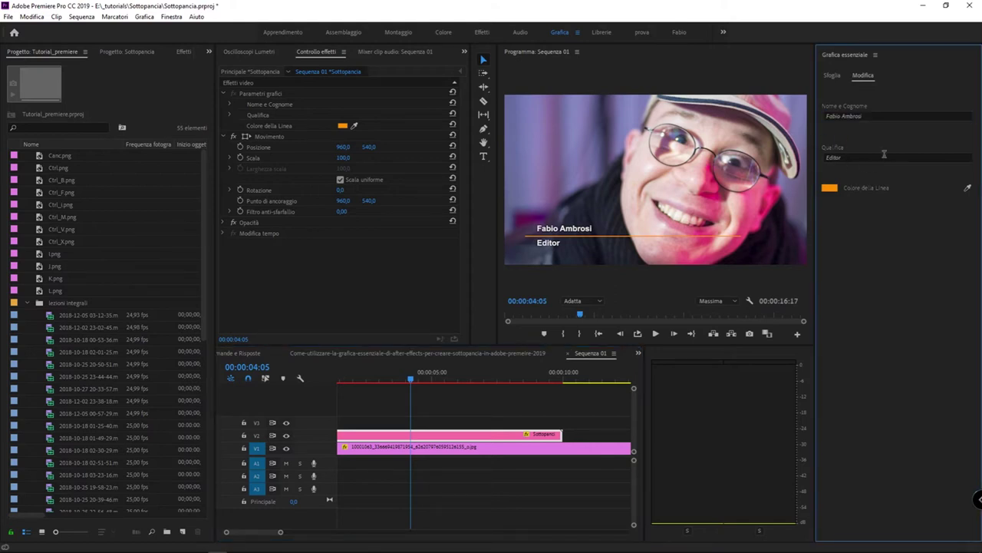
click(883, 157)
click(901, 211)
click(884, 116)
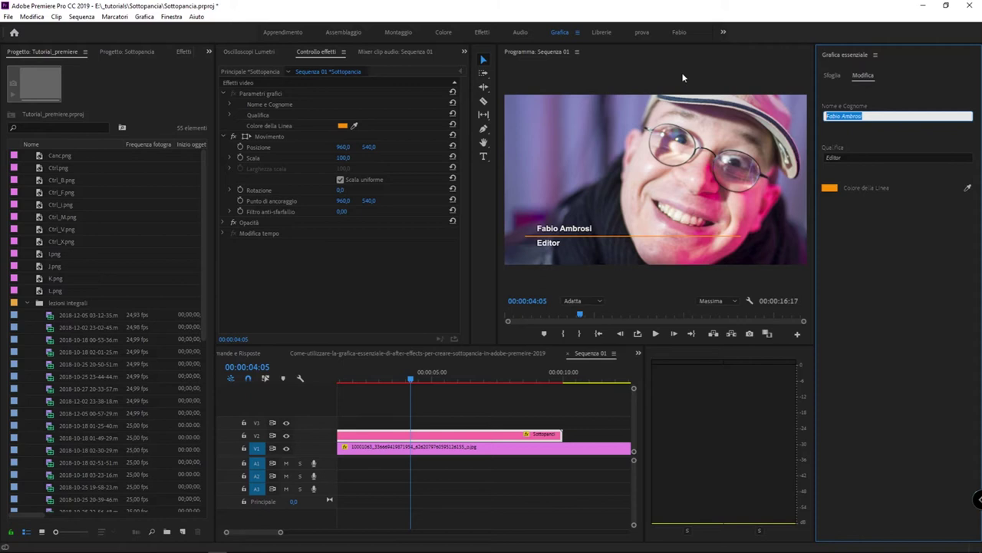
text(Pinc)
text(o Pallin)
key(Tab)
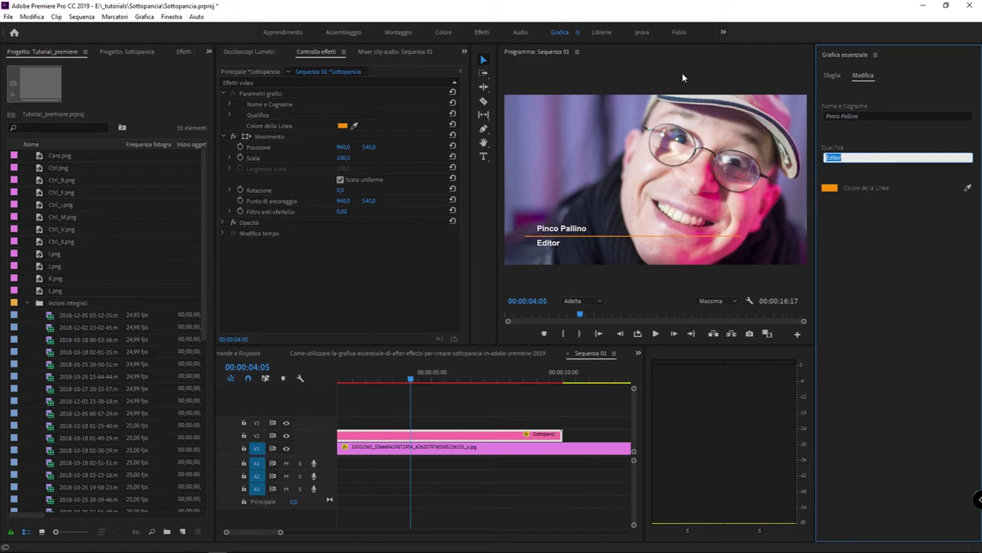
text(C)
click(875, 268)
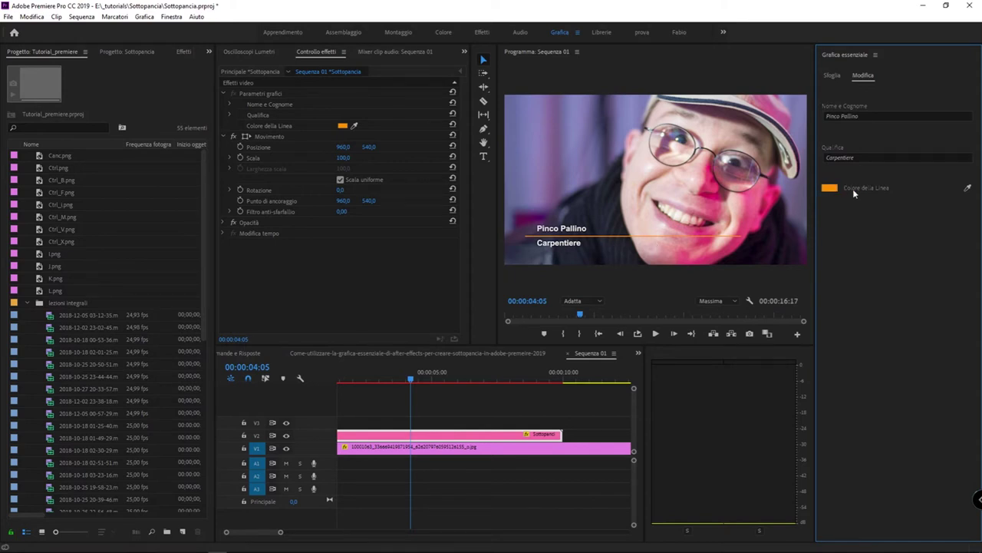
Change the Colore della Linea swatch from orange to red.
click(829, 188)
drag(526, 313, 522, 366)
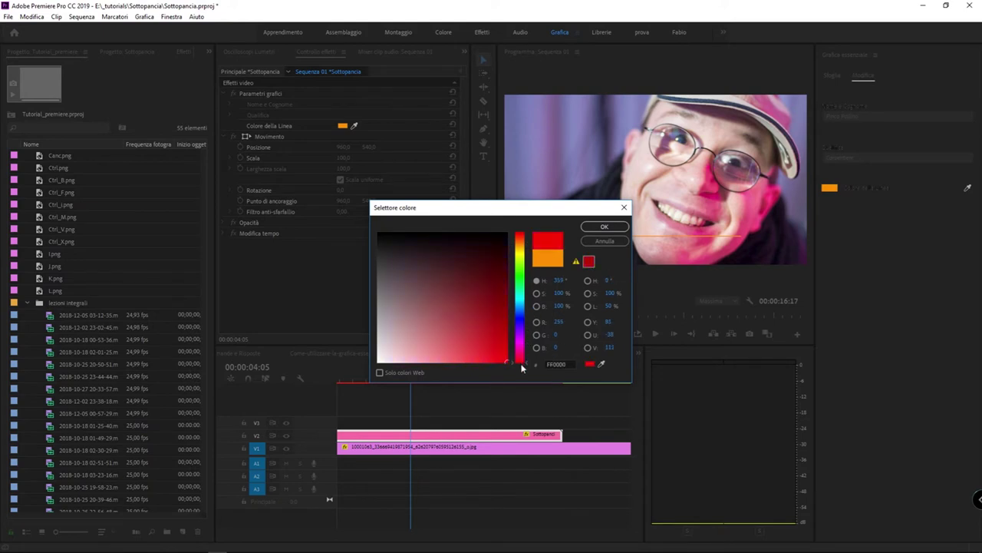
click(598, 228)
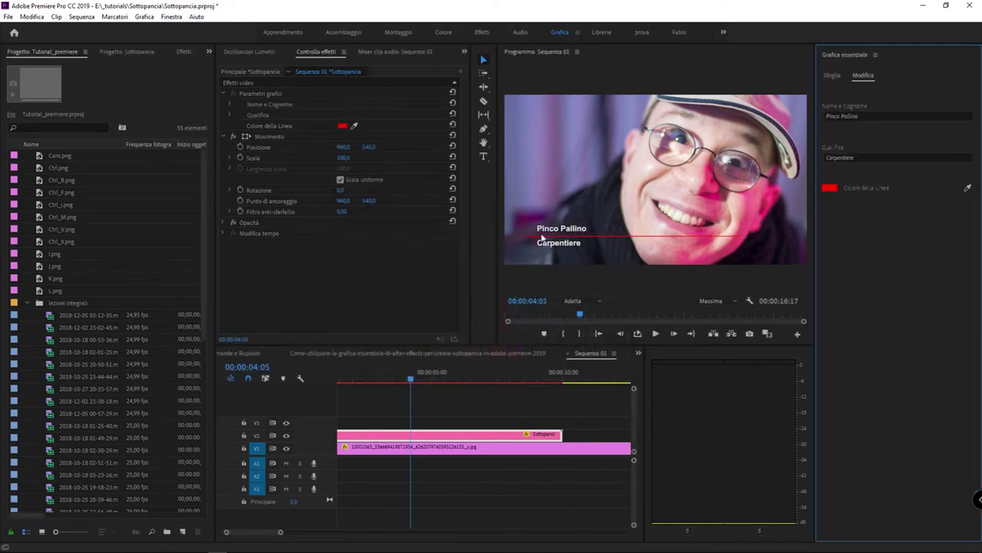
Play the sequence from the start to check the updated lower third.
mouse_move(411, 379)
mouse_down()
mouse_move(314, 376)
mouse_move(372, 376)
mouse_up()
key(Home)
key(space)
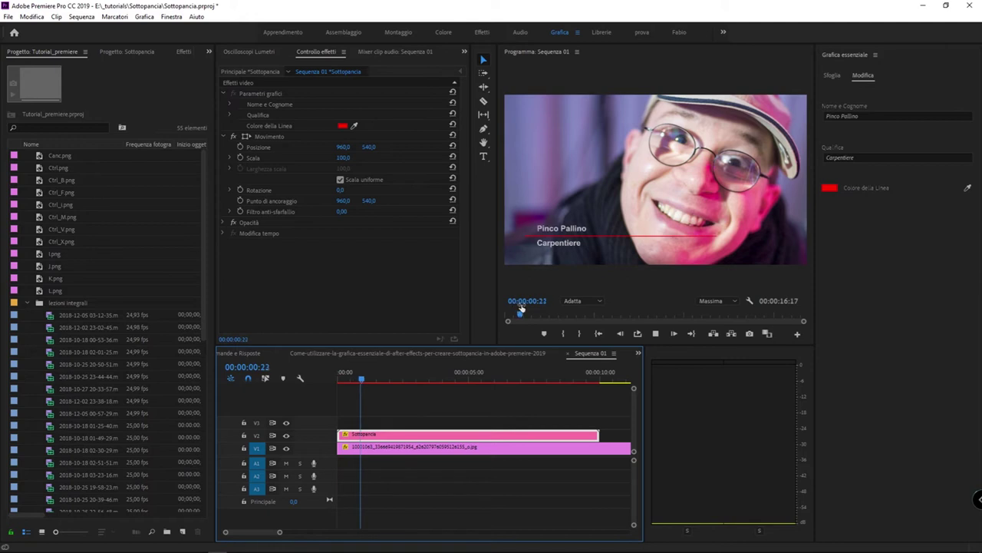
key(space)
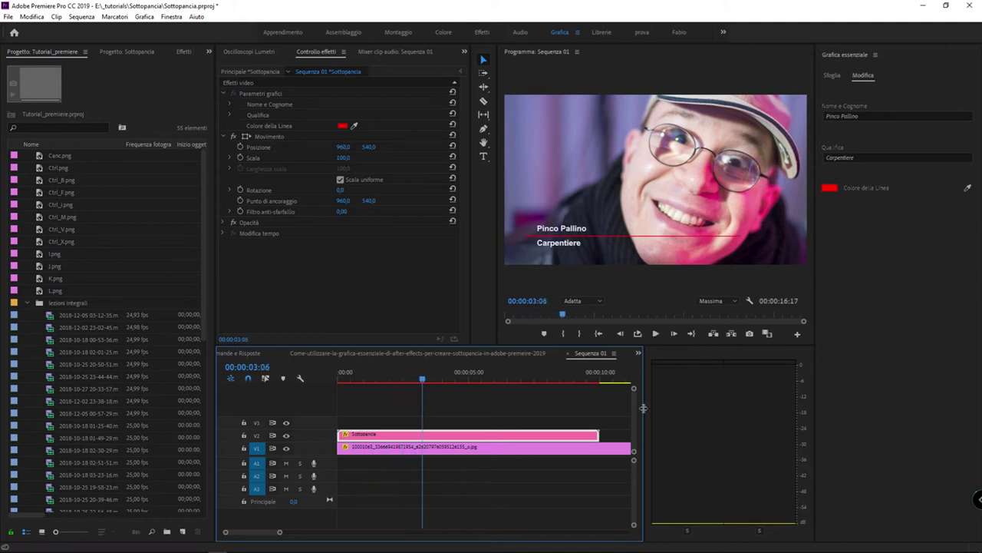
Split the V2 lower-third title at the first cut point with the Razor tool.
click(475, 381)
mouse_move(476, 381)
mouse_down()
mouse_move(538, 372)
mouse_move(473, 391)
mouse_move(543, 398)
mouse_move(313, 399)
mouse_move(395, 400)
mouse_move(363, 400)
mouse_up()
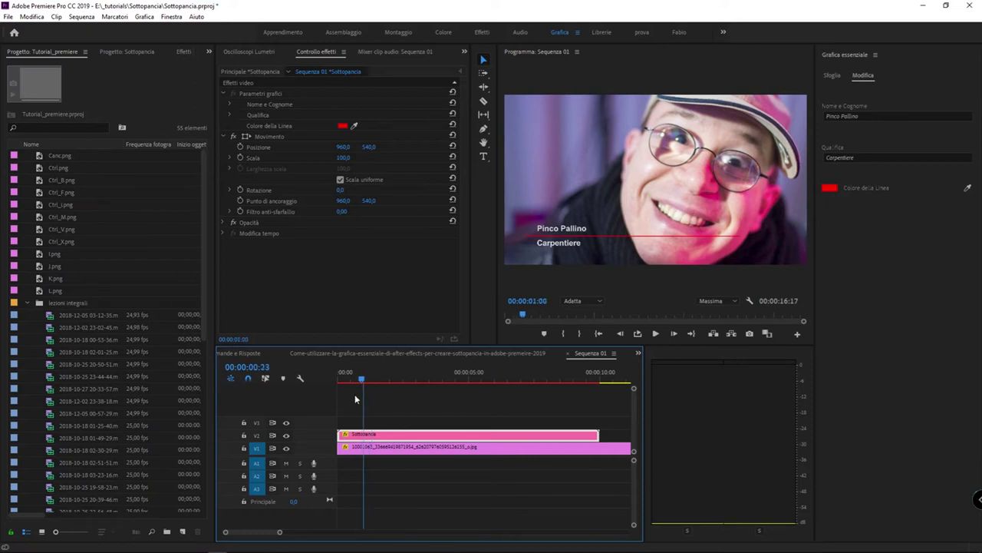
drag(364, 400, 385, 400)
key(c)
click(385, 436)
key(v)
Make a second razor cut in the title clip at 5:17.
drag(441, 376, 486, 376)
key(c)
click(485, 435)
key(v)
Slide the last title piece left over the middle one, review it, then return to After Effects.
click(480, 436)
drag(500, 435, 398, 435)
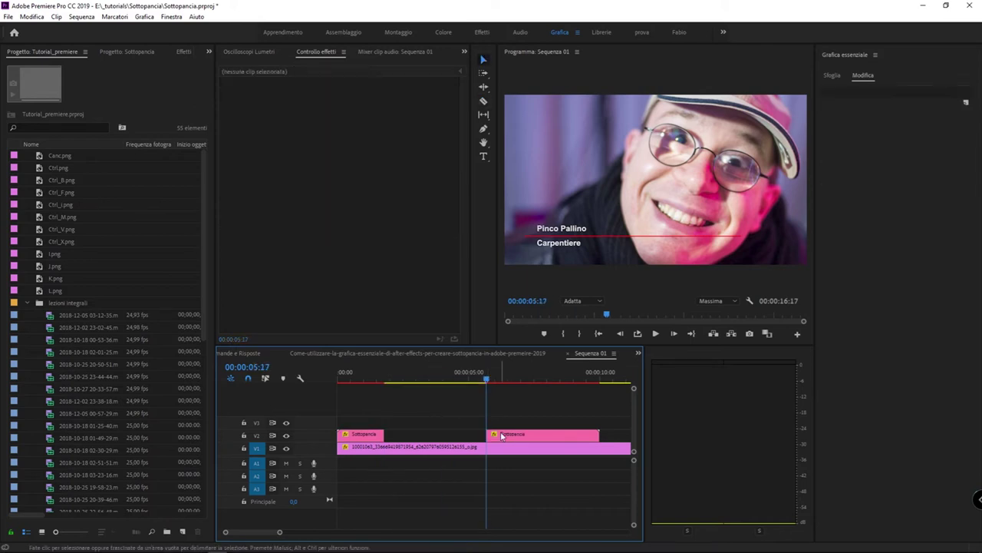
mouse_move(377, 376)
mouse_down()
mouse_move(477, 378)
mouse_move(374, 376)
mouse_move(563, 358)
mouse_up()
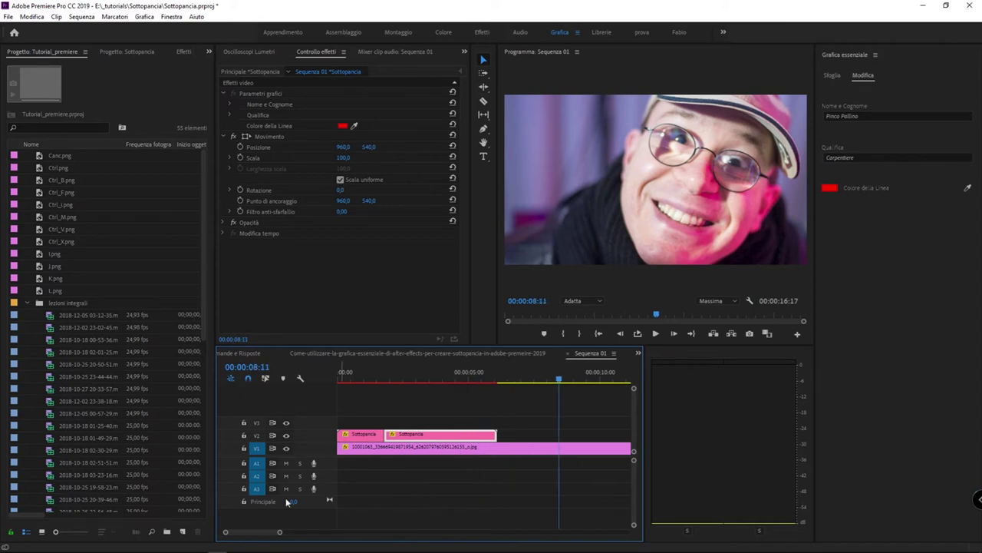
click(274, 546)
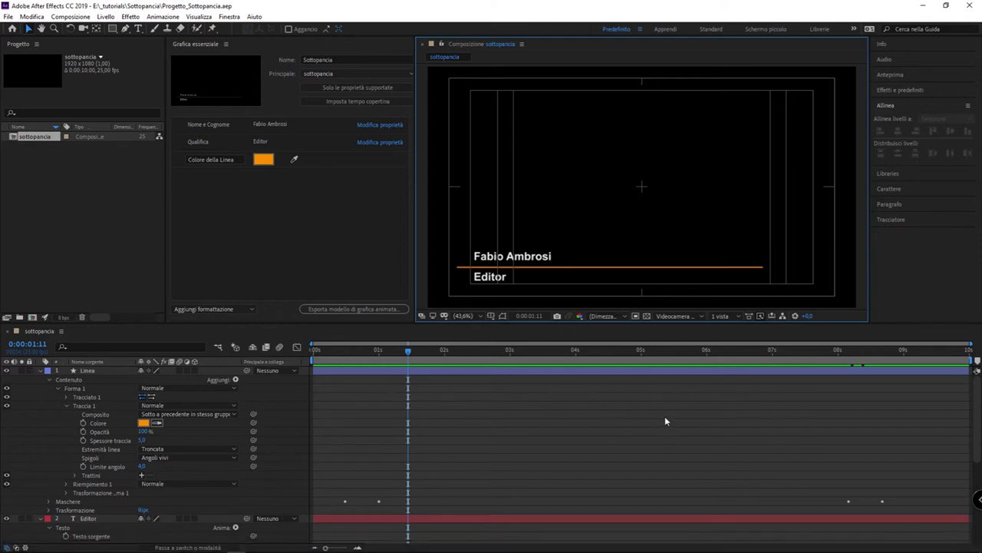
mouse_move(409, 363)
mouse_down()
mouse_move(364, 361)
mouse_move(449, 368)
mouse_move(356, 368)
mouse_move(831, 389)
mouse_up()
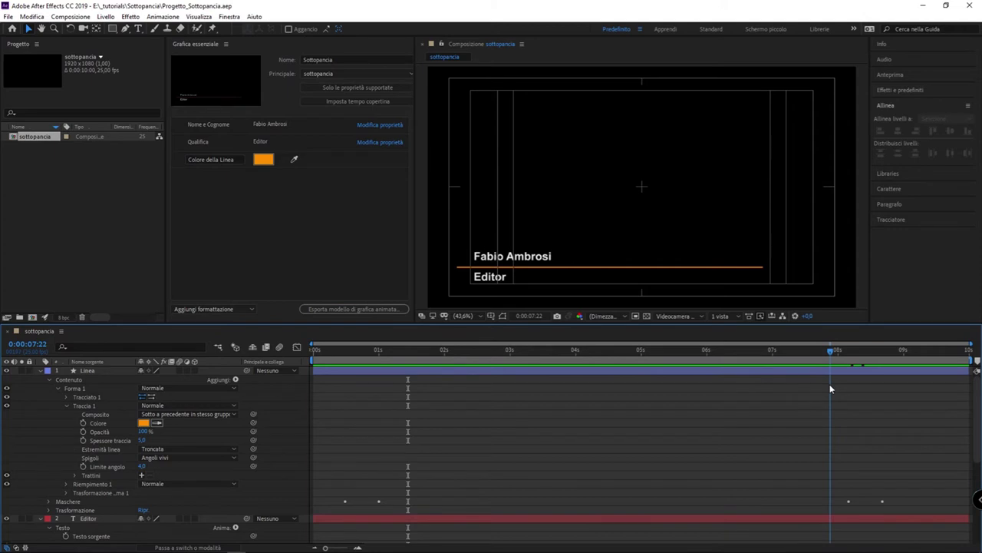
drag(830, 389, 934, 378)
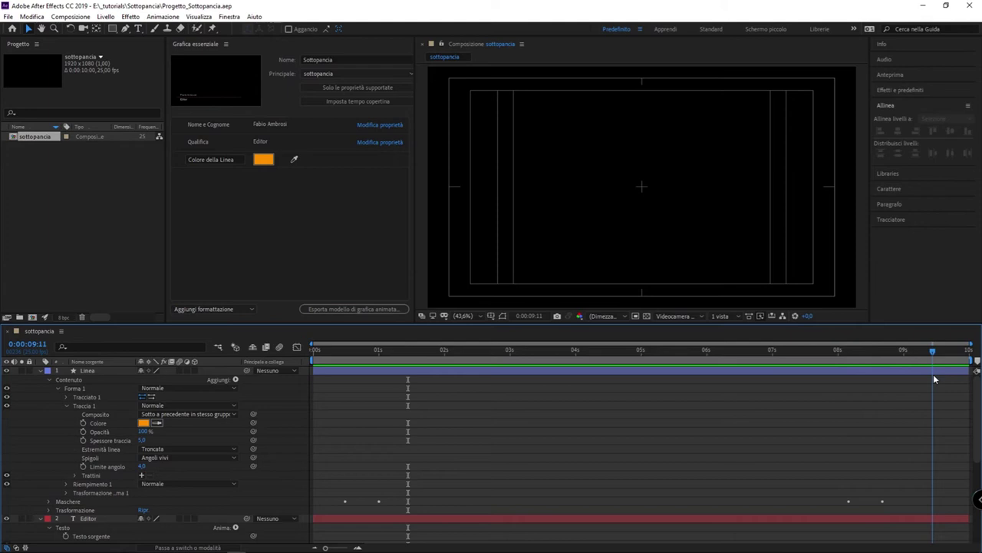
mouse_move(934, 376)
mouse_down()
mouse_move(396, 361)
mouse_move(411, 373)
mouse_move(835, 415)
mouse_move(941, 409)
mouse_move(595, 388)
mouse_move(408, 401)
mouse_up()
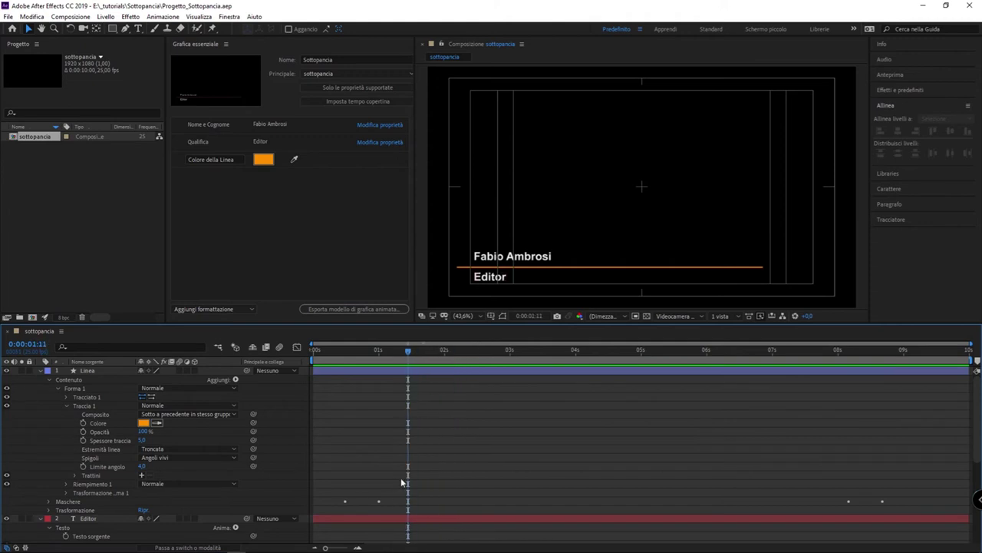
key(space)
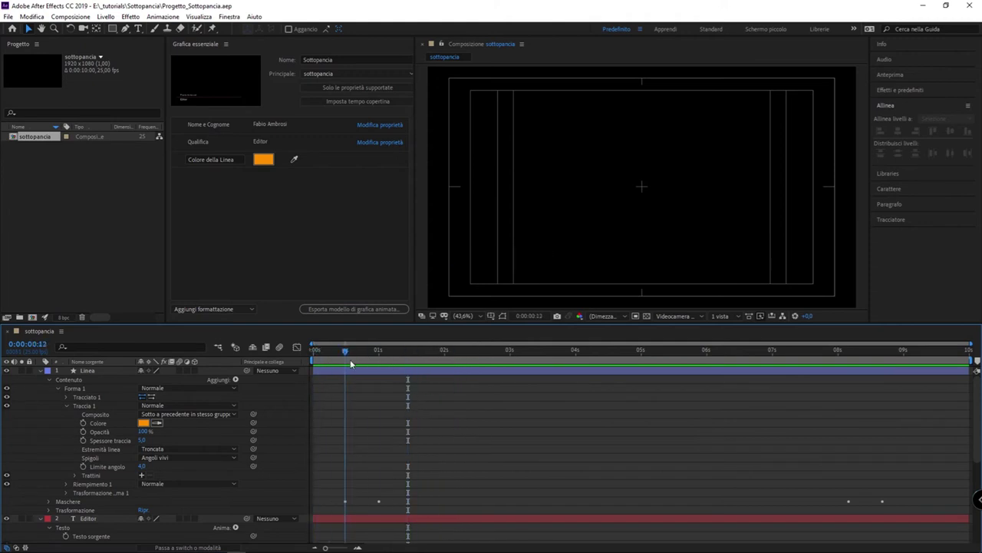
key(space)
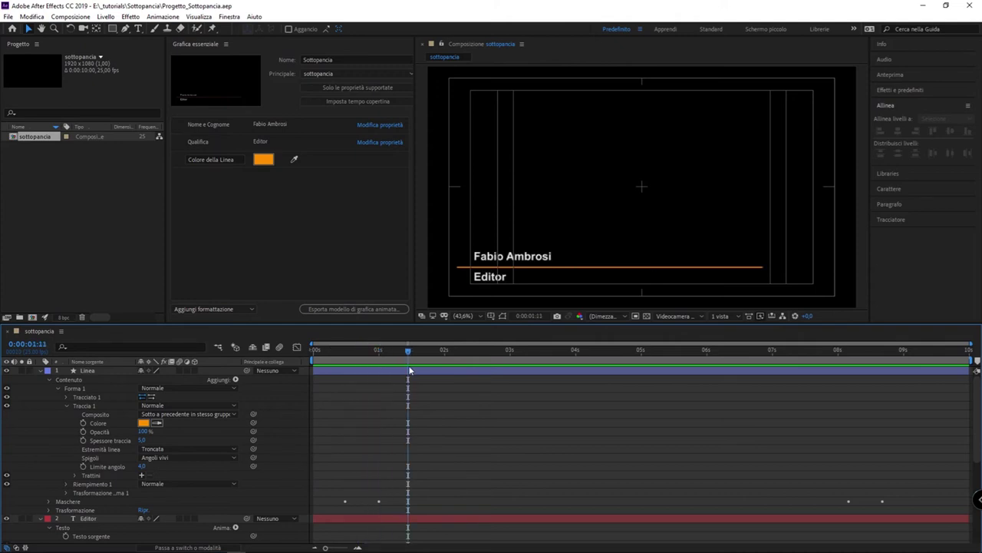
Create a responsive intro from the comp start to 0:00:01:11 with Grafica reattiva - Tempo > Crea intro.
click(81, 17)
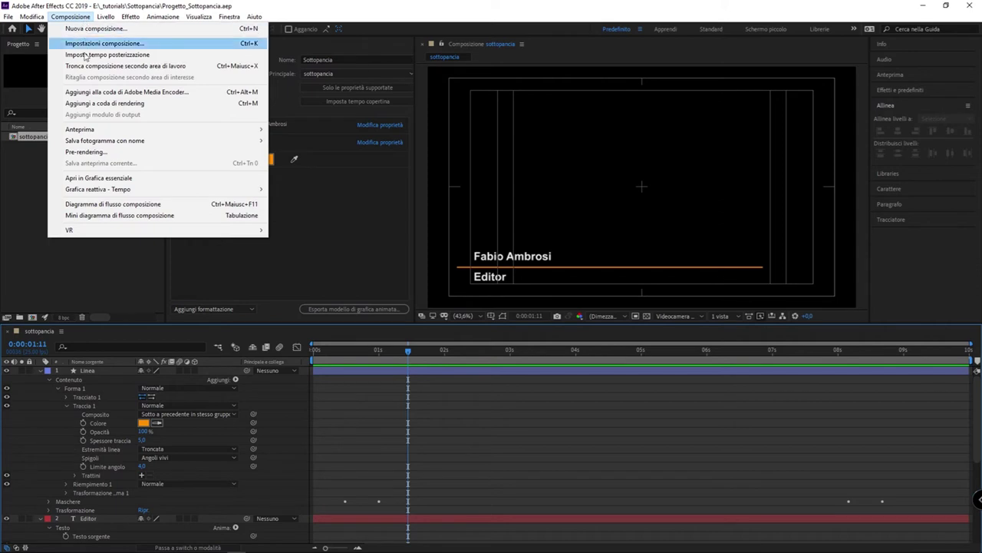
mouse_move(161, 193)
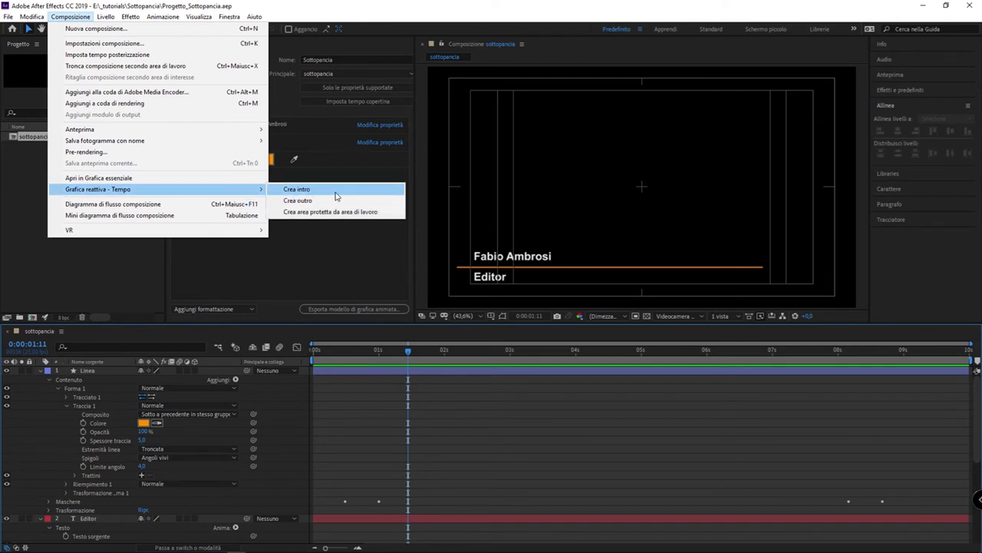
click(334, 192)
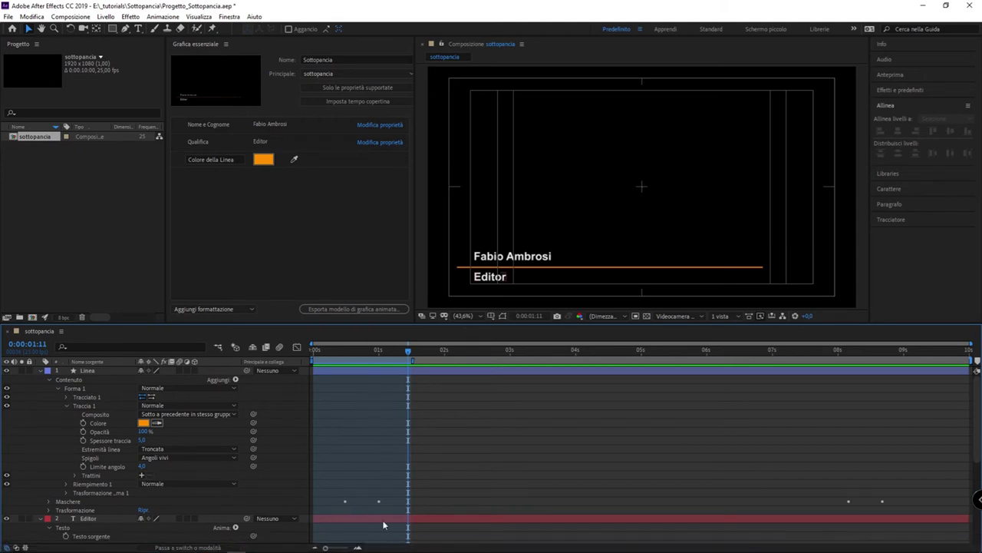
mouse_move(397, 352)
mouse_down()
mouse_move(824, 386)
mouse_move(838, 421)
mouse_up()
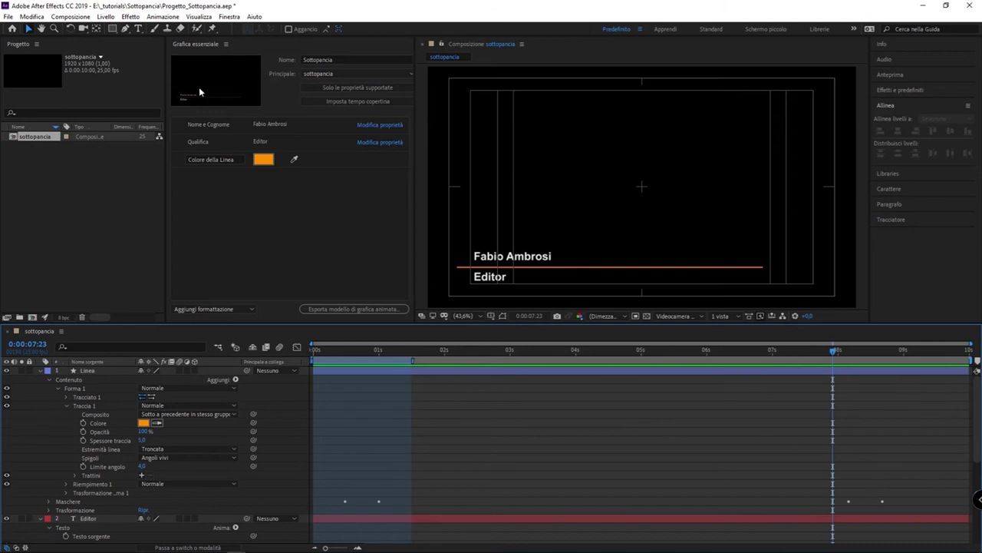
Add a responsive outro from about 0:00:07:23 to the comp's end and extend the work area to the end.
click(76, 19)
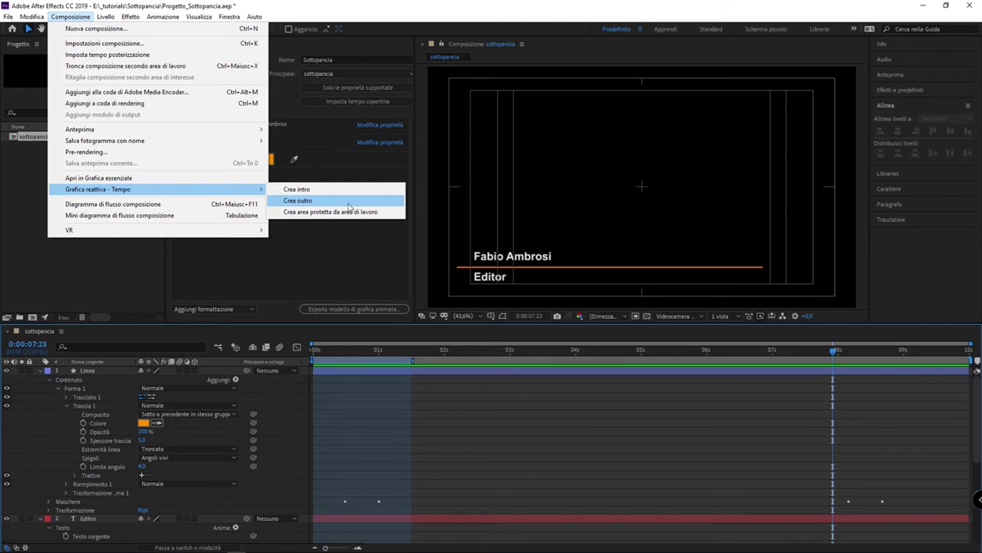
click(348, 204)
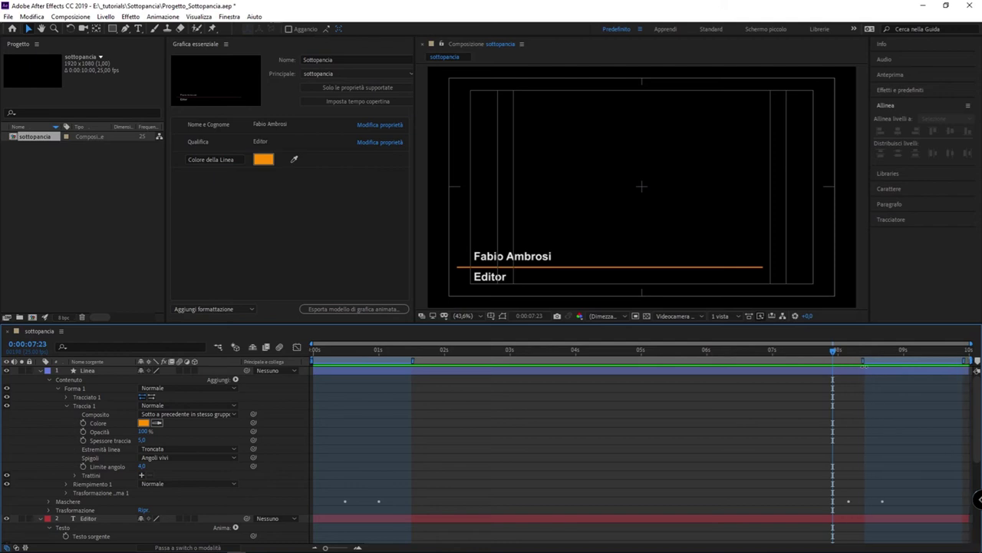
mouse_move(870, 361)
mouse_down()
mouse_move(889, 362)
mouse_move(856, 365)
mouse_up()
drag(850, 360, 833, 360)
drag(934, 361, 971, 361)
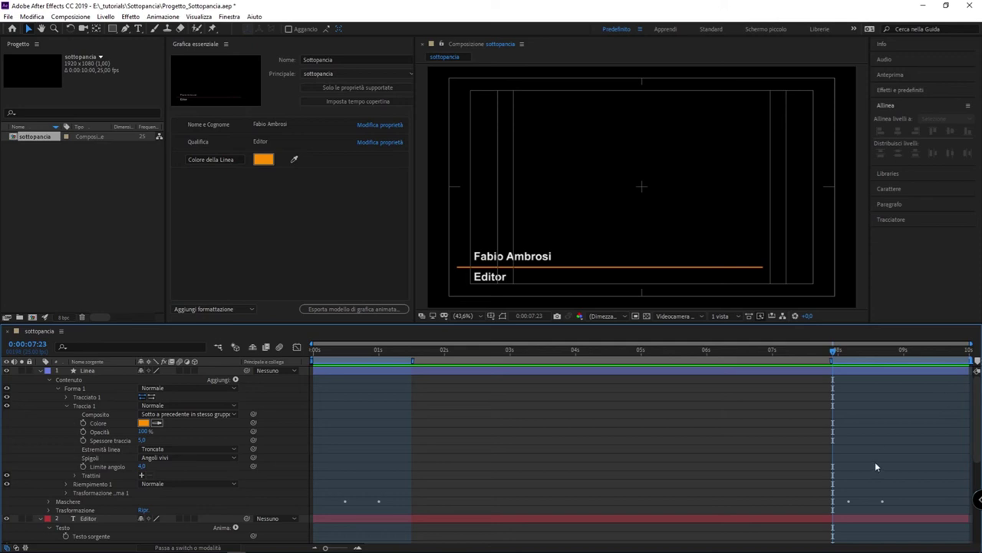
Save the project and export the template over the existing Sottopancia.mogrt, confirming the overwrite.
click(349, 308)
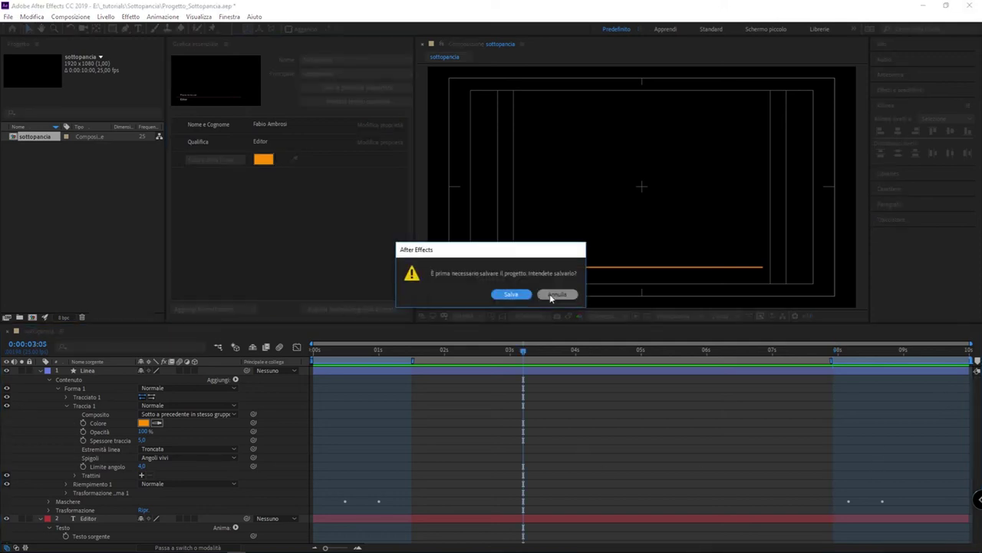
click(515, 294)
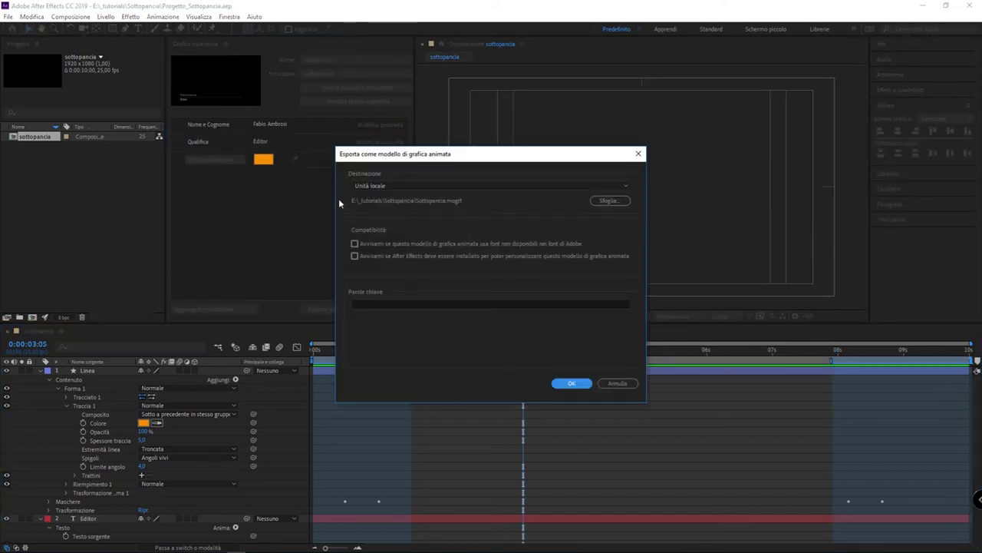
click(607, 201)
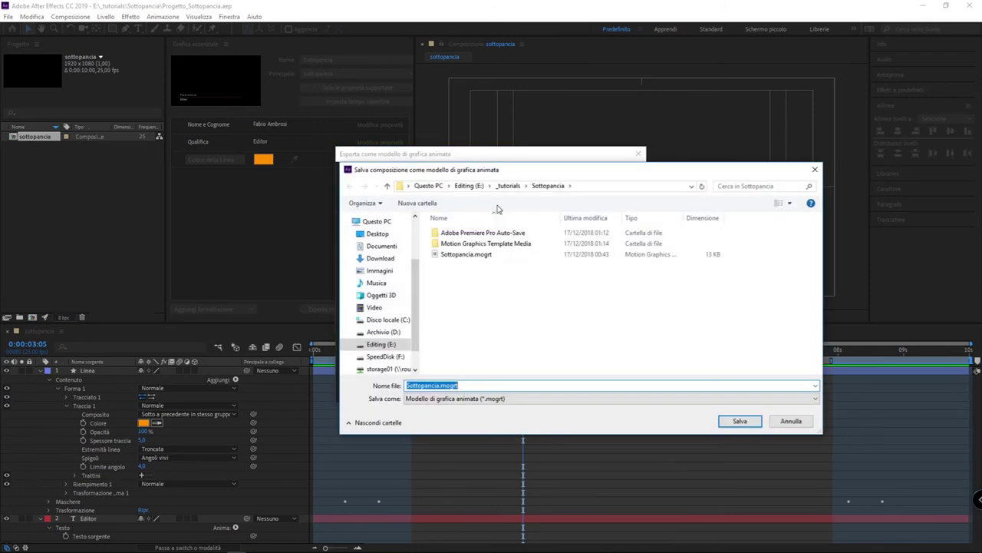
double_click(488, 255)
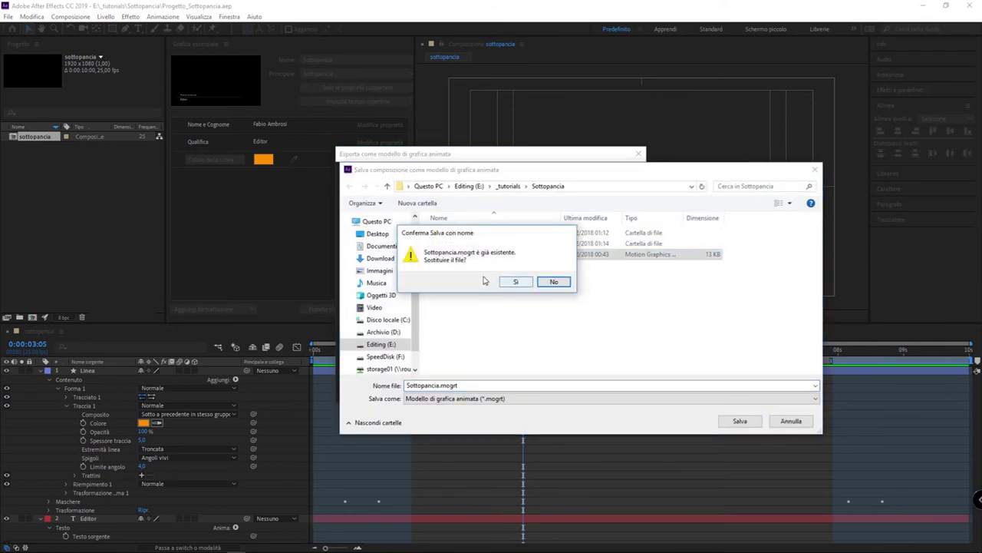
click(516, 281)
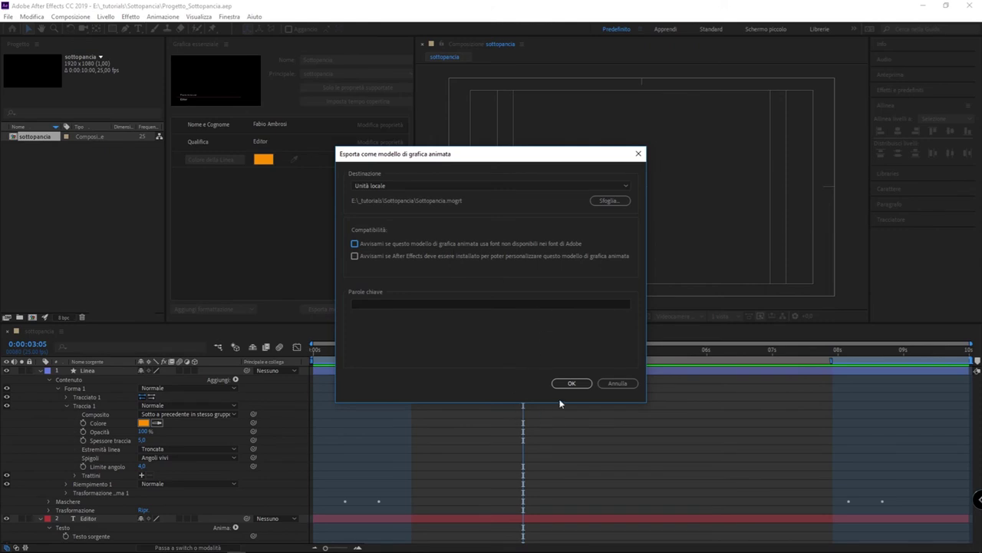
click(575, 384)
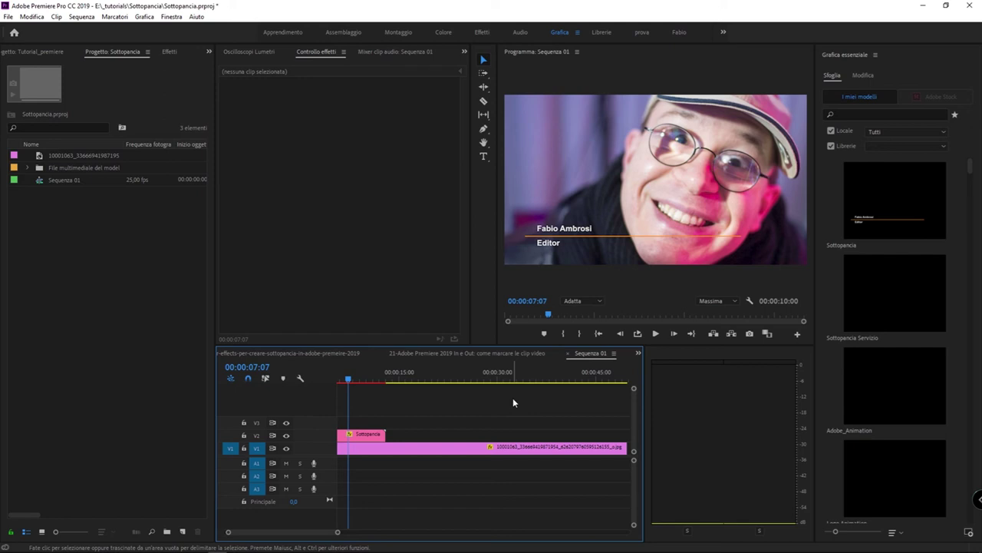
Delete the old V2 lower-third clip and the old Sottopancia template in Grafica essenziale.
click(367, 435)
key(Delete)
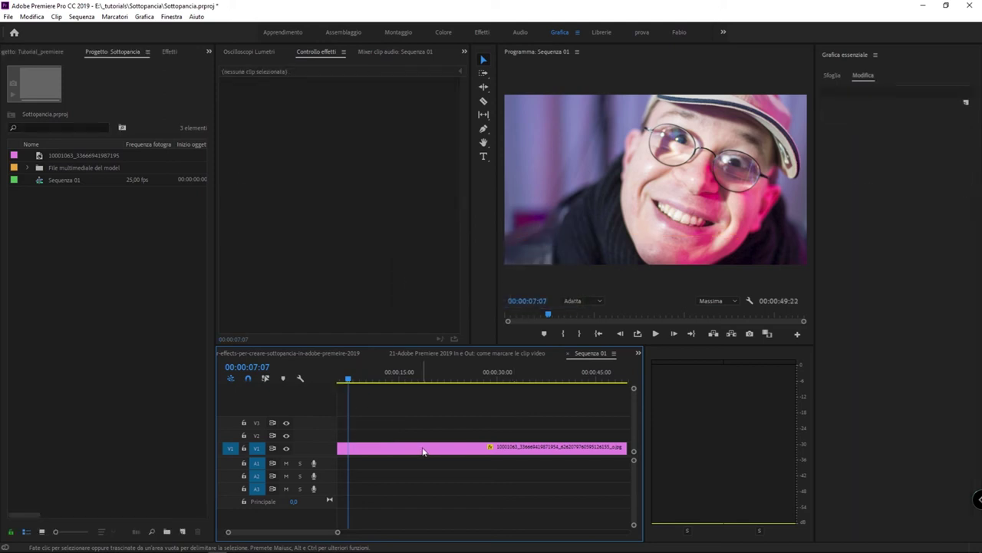
click(845, 79)
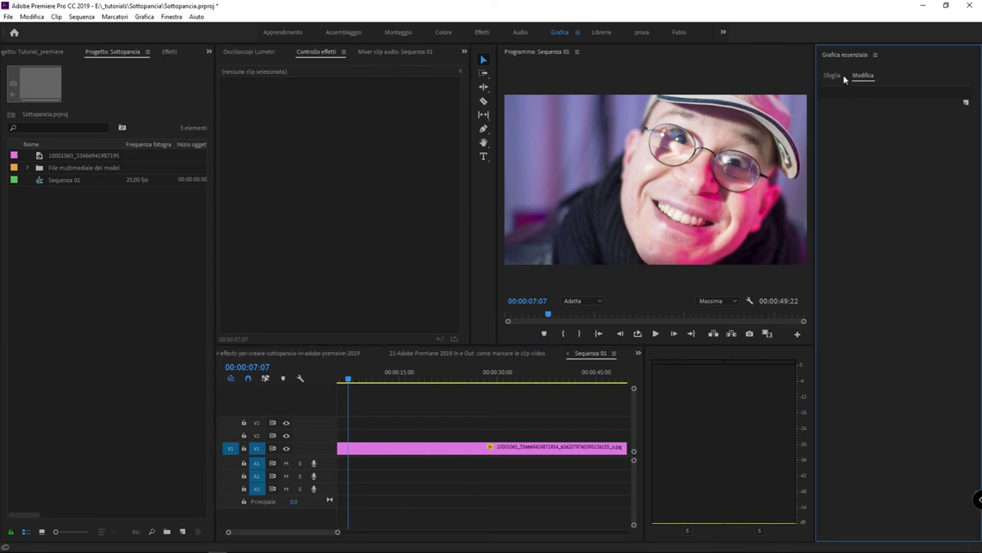
click(835, 77)
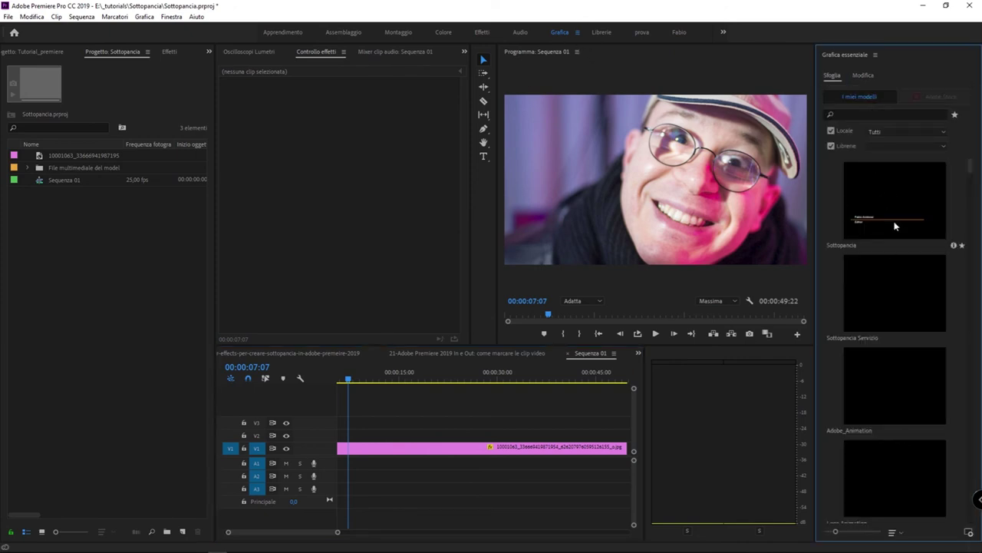
right_click(870, 200)
click(925, 224)
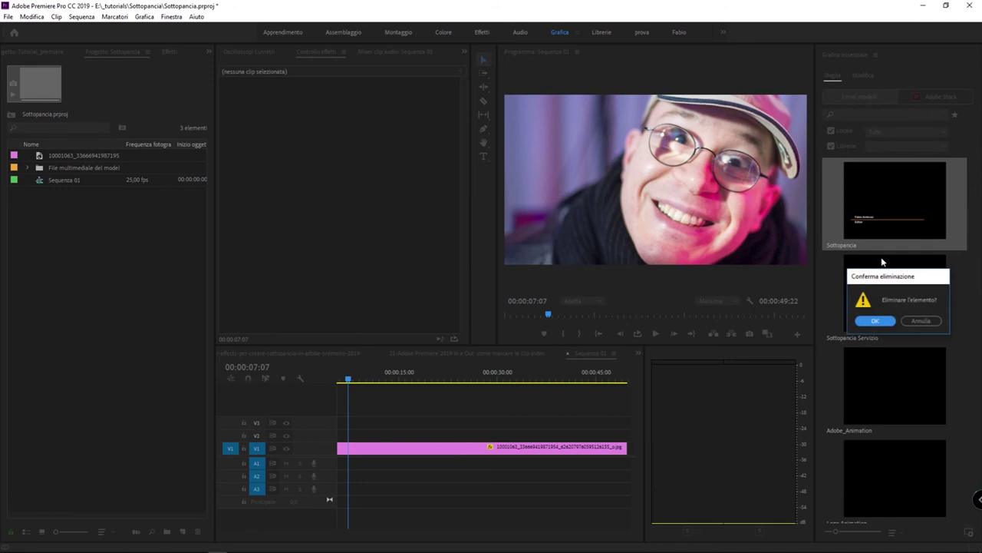
click(873, 321)
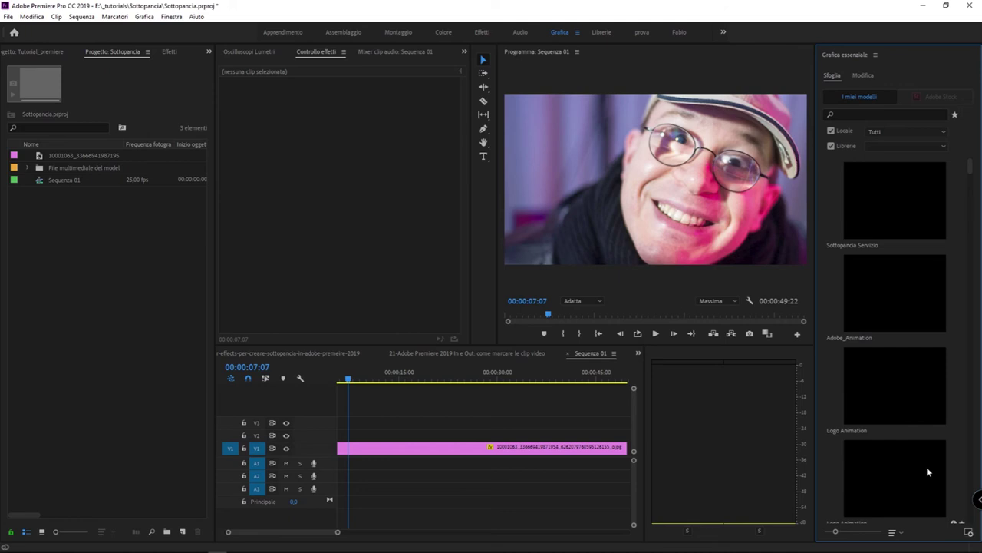
Install the re-exported Sottopancia.mogrt and reopen the Essential Graphics panel in the Grafica workspace.
click(968, 534)
double_click(358, 185)
click(874, 56)
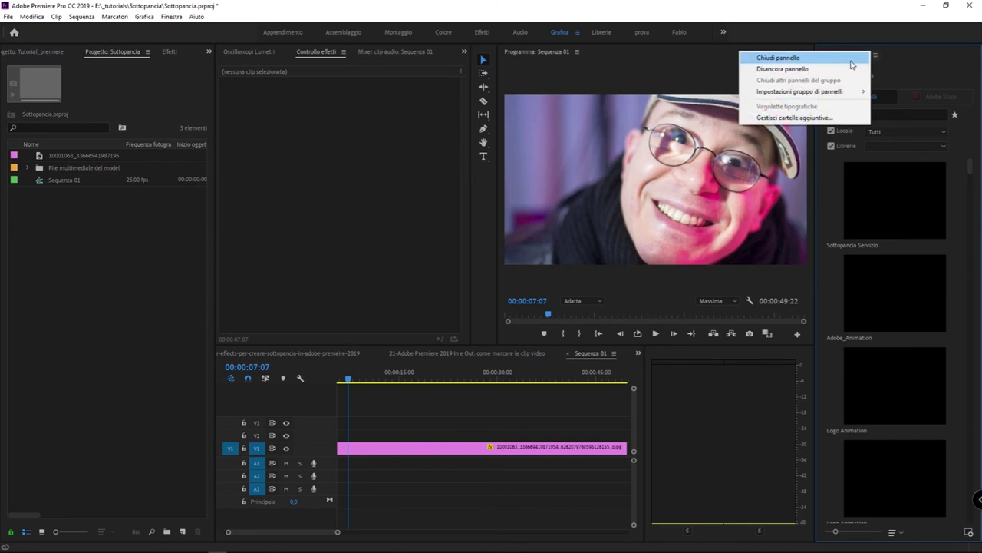
click(850, 61)
click(537, 33)
click(563, 33)
click(171, 16)
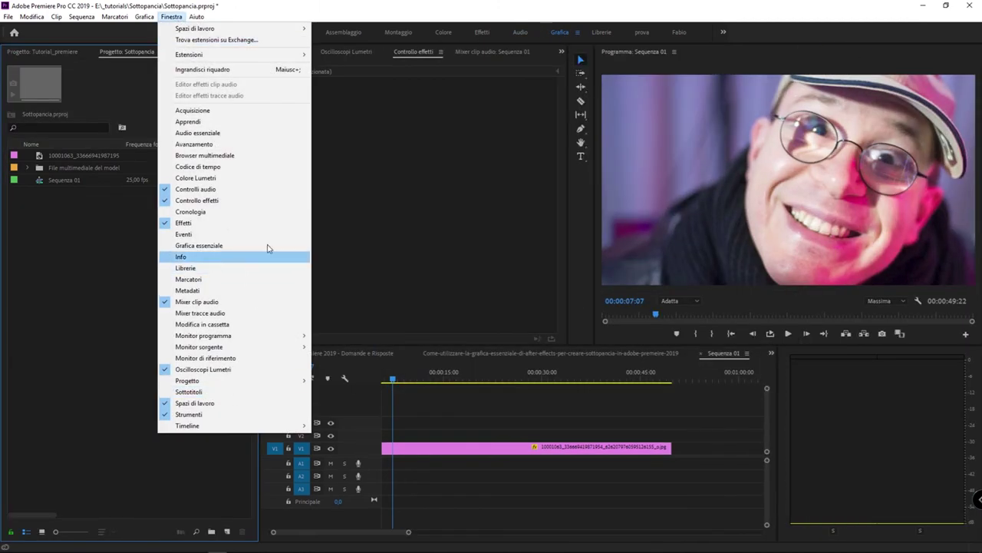
click(230, 246)
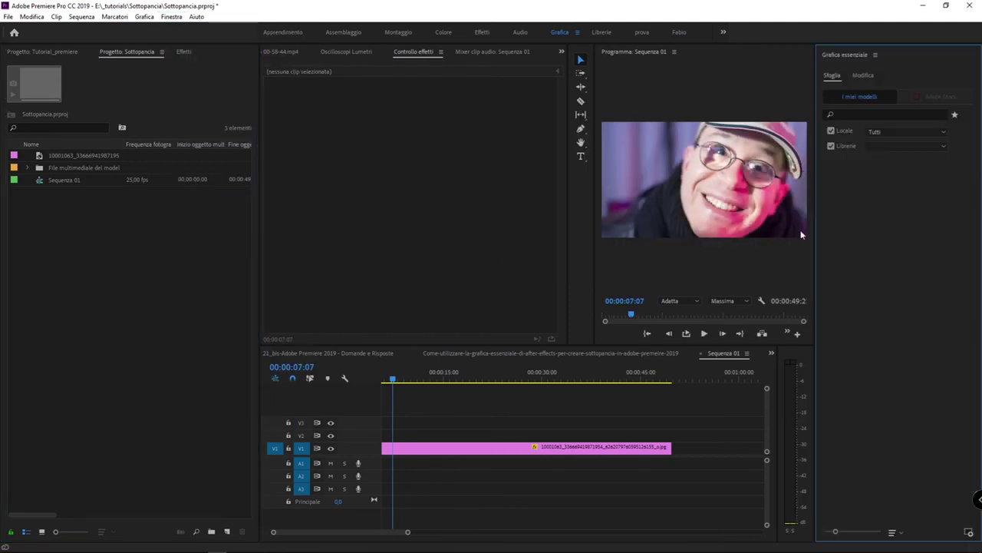
Place the Sottopancia template on V2 above the photo and try out different clip lengths.
drag(880, 190, 395, 441)
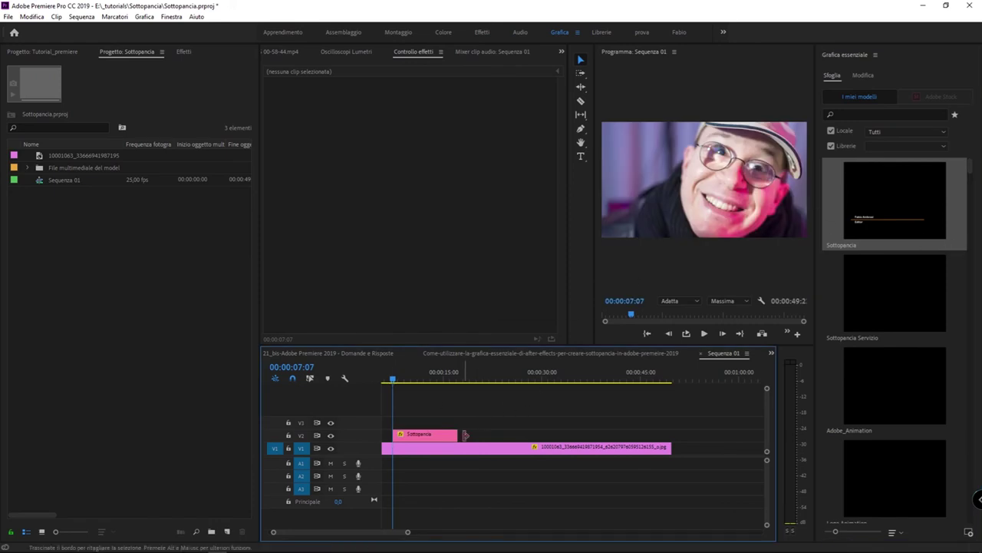
mouse_move(464, 435)
mouse_down()
mouse_move(499, 416)
mouse_move(675, 419)
mouse_up()
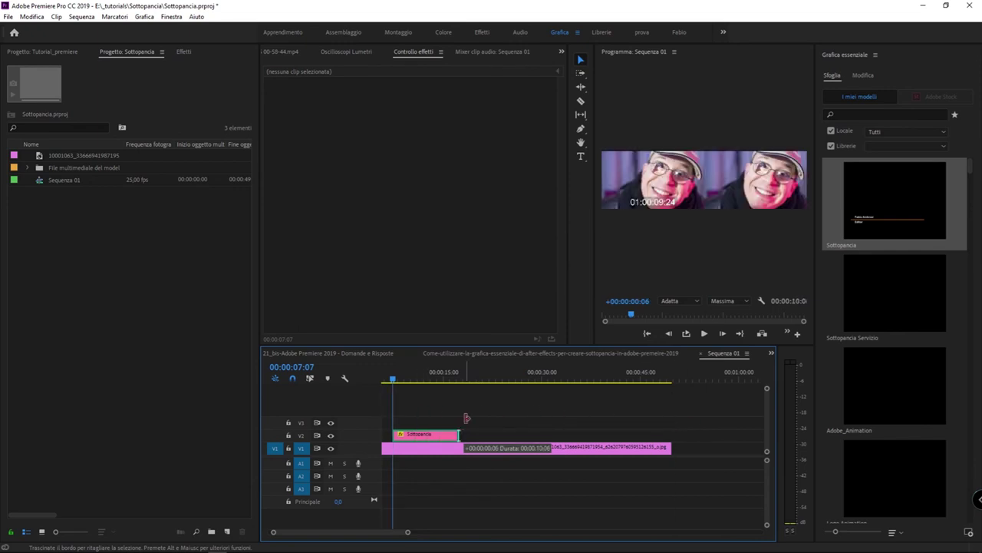
drag(675, 418, 714, 430)
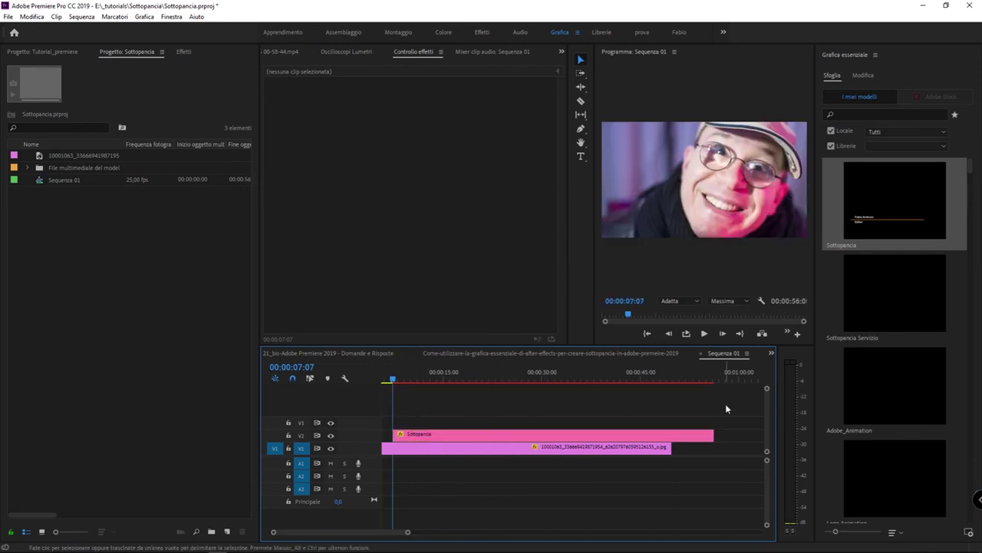
mouse_move(392, 380)
mouse_down()
mouse_move(665, 378)
mouse_move(501, 379)
mouse_up()
drag(713, 436, 405, 421)
Play back the whole sequence and step through the lower-third intro.
click(386, 382)
key(backslash)
key(space)
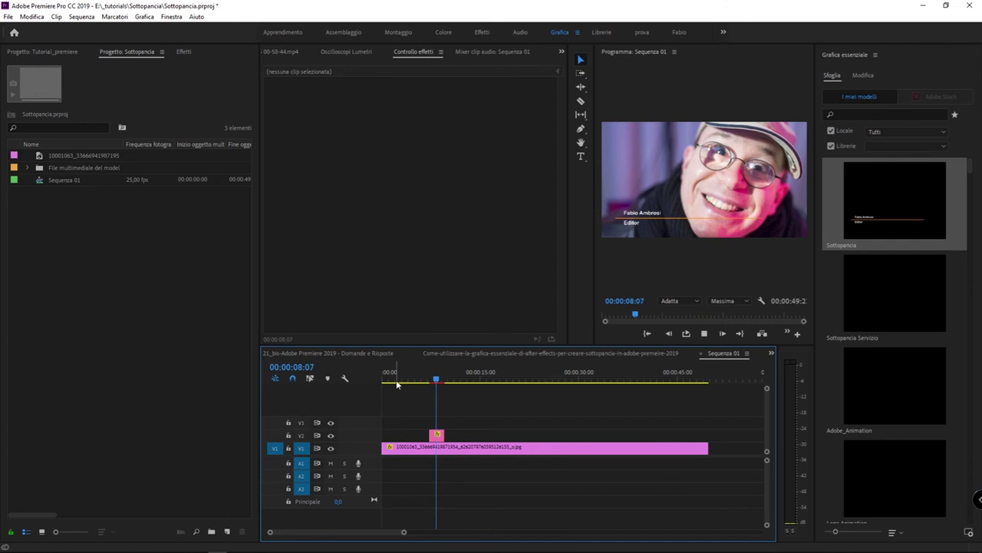
key(space)
key(equal)
drag(520, 379, 468, 379)
Stretch the lower-third clip much longer and preview its later frames.
drag(583, 434, 829, 443)
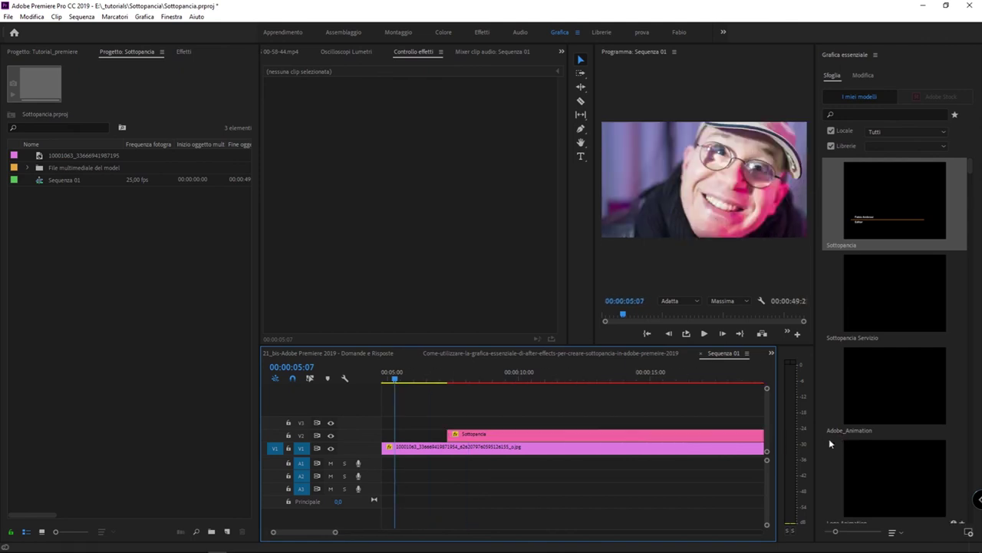
key(backslash)
click(473, 379)
drag(473, 379, 577, 377)
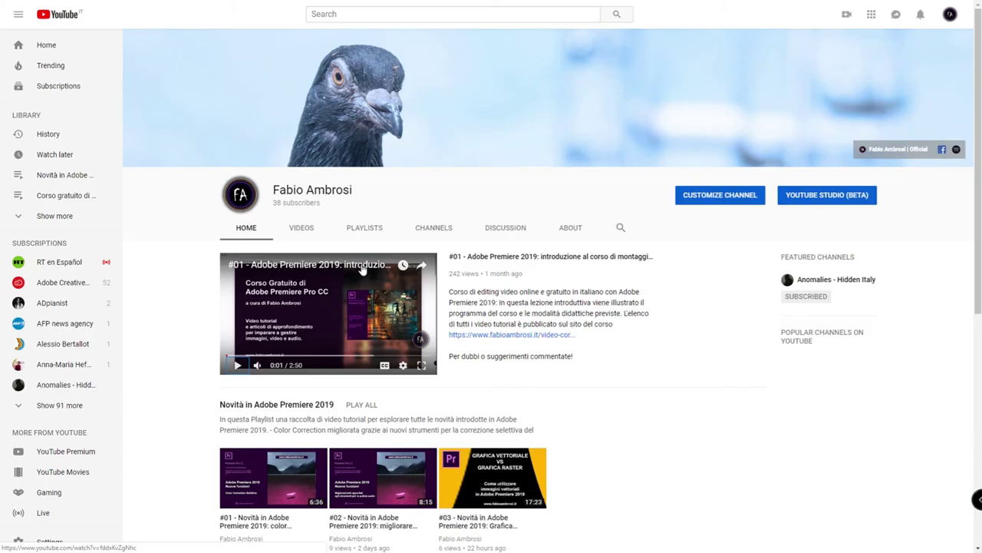
scroll(364, 268, down, 4)
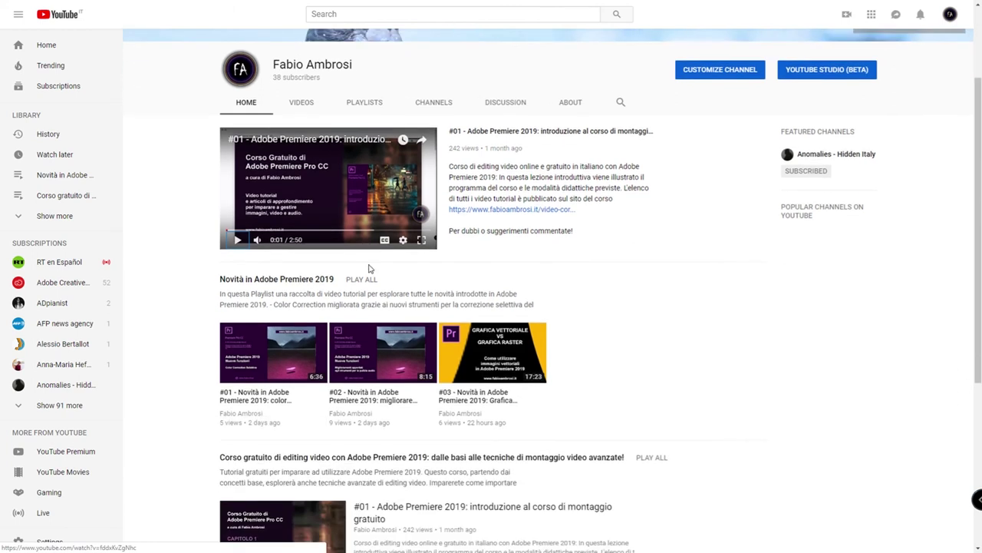
scroll(369, 268, down, 2)
scroll(380, 253, up, 4)
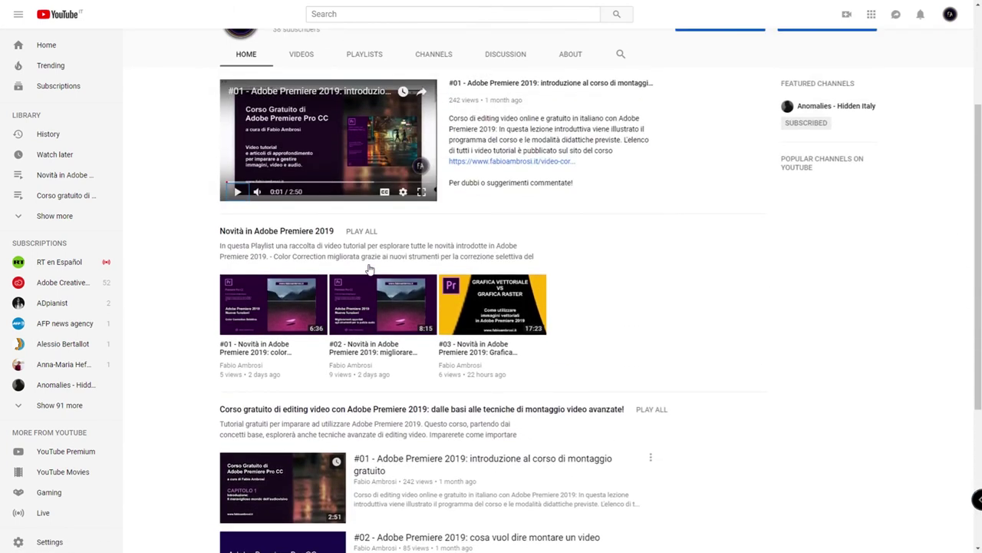
scroll(414, 307, down, 1)
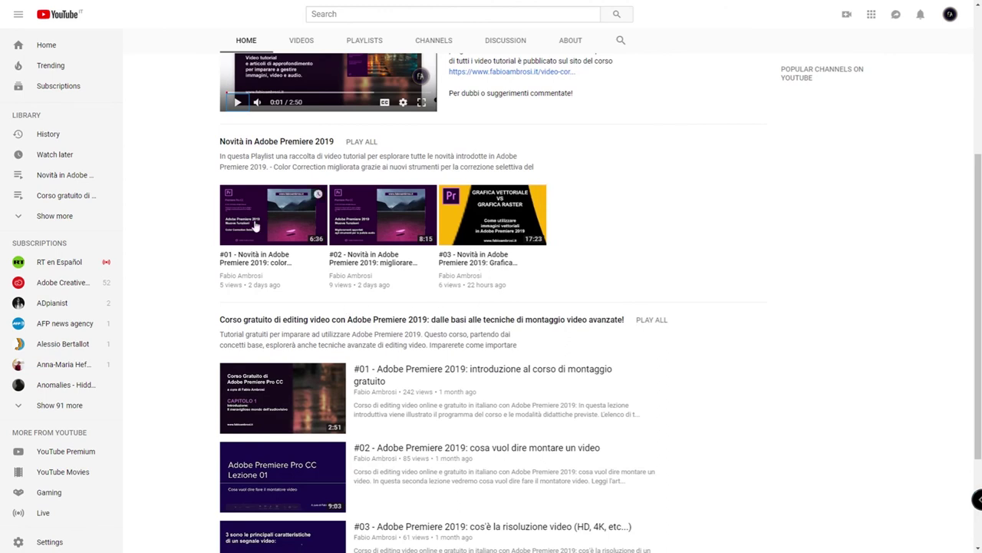
scroll(442, 332, up, 1)
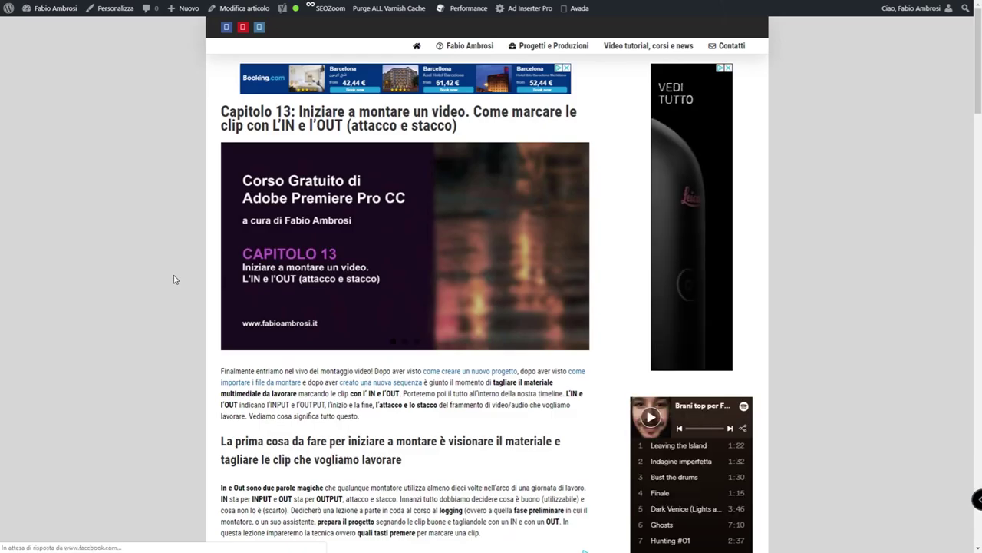
scroll(174, 279, down, 3)
scroll(174, 279, down, 3)
scroll(175, 278, down, 1)
scroll(176, 277, down, 3)
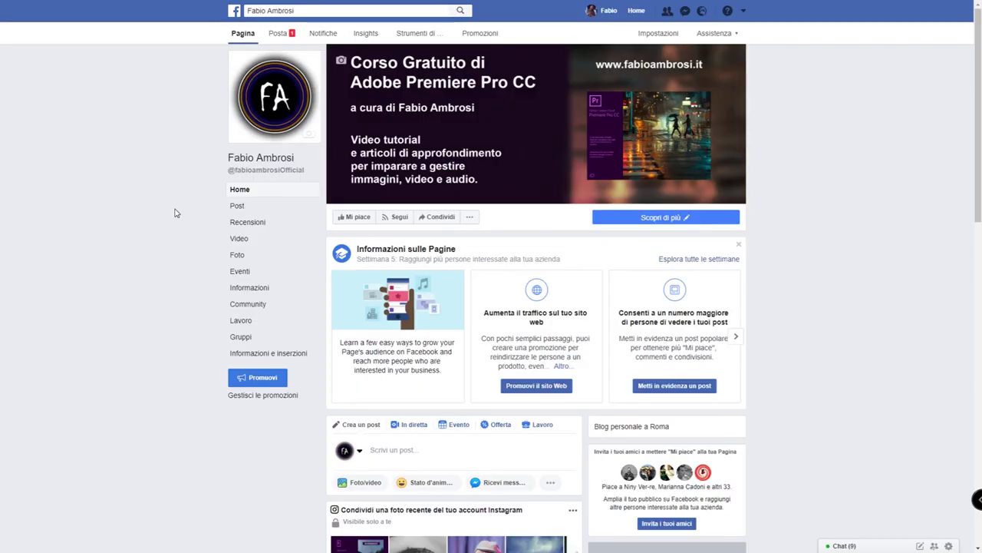